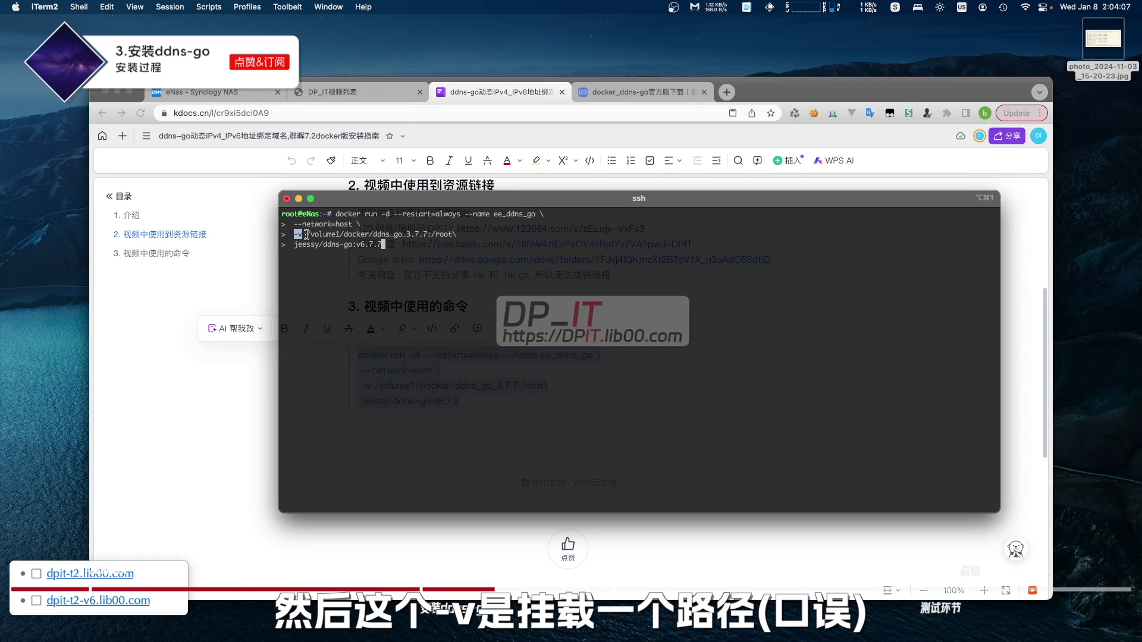
- Highlight the /volume1/docker/ddns_go_3.7.7 host folder in the docker run command
drag(307, 235, 428, 238)
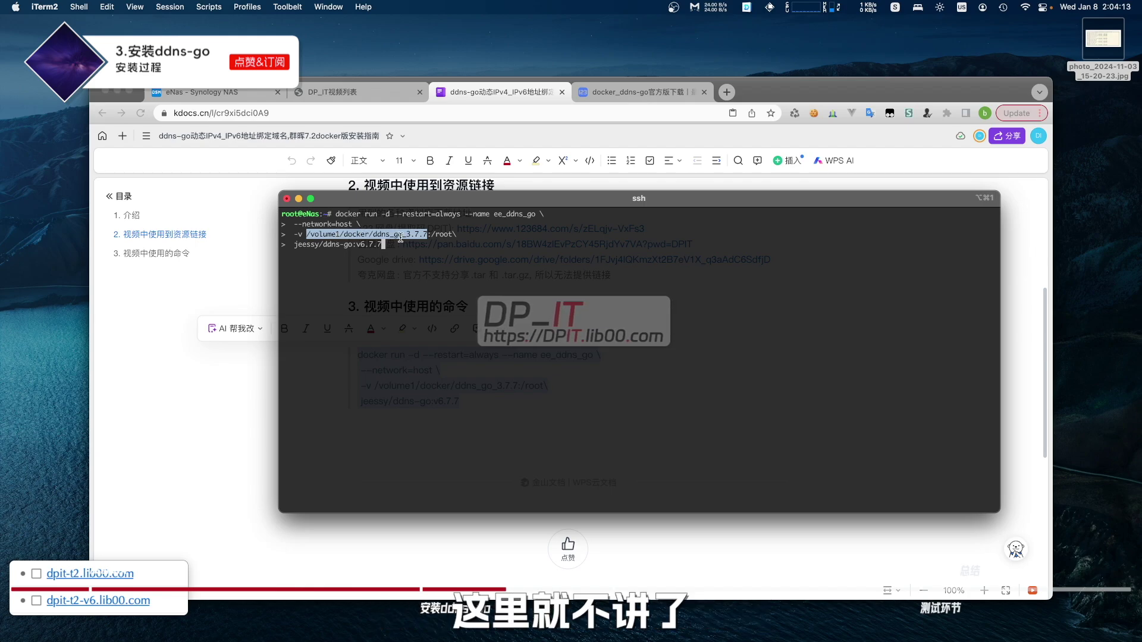
- Point out the /root mount target and the jeessy/ddns-go:v6.7.7 image, verifying the version online
drag(427, 234, 457, 235)
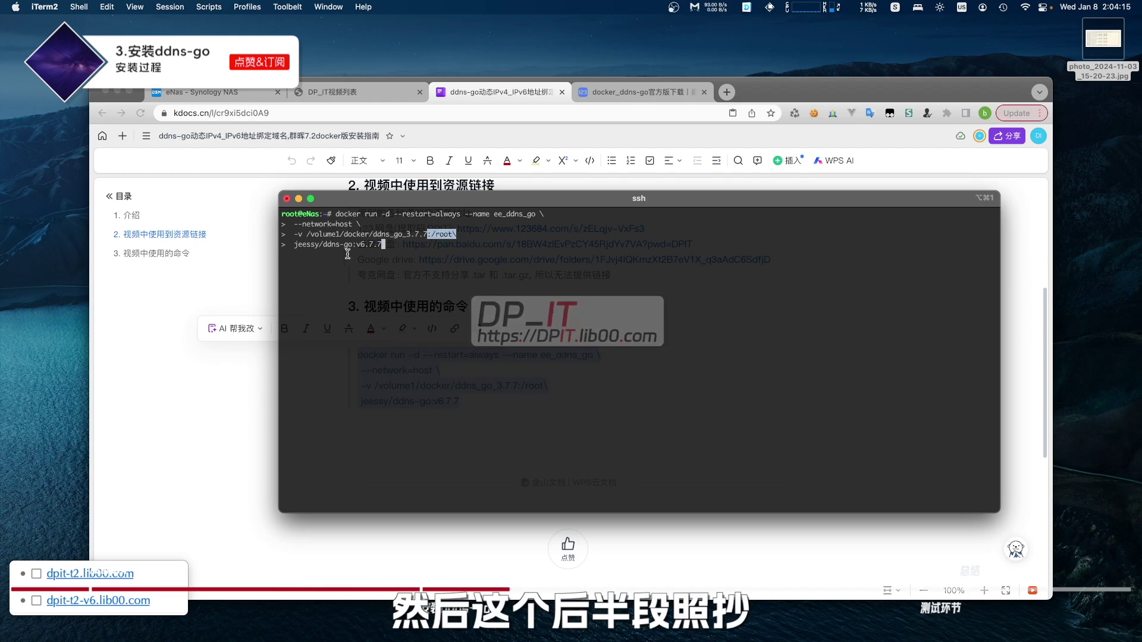
drag(291, 248, 379, 248)
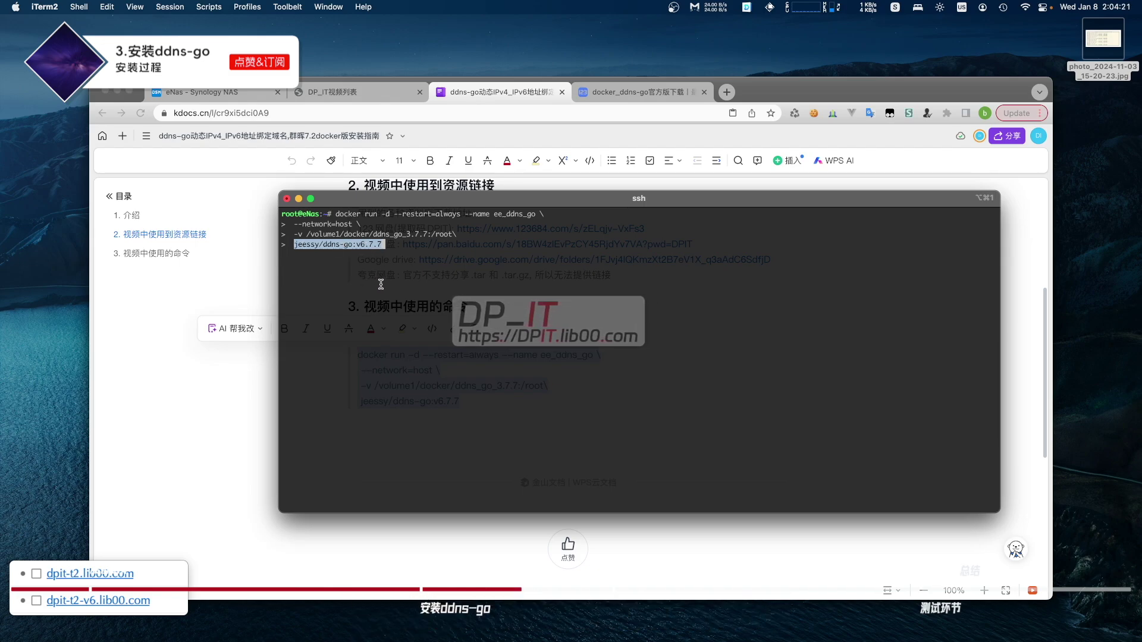
click(624, 93)
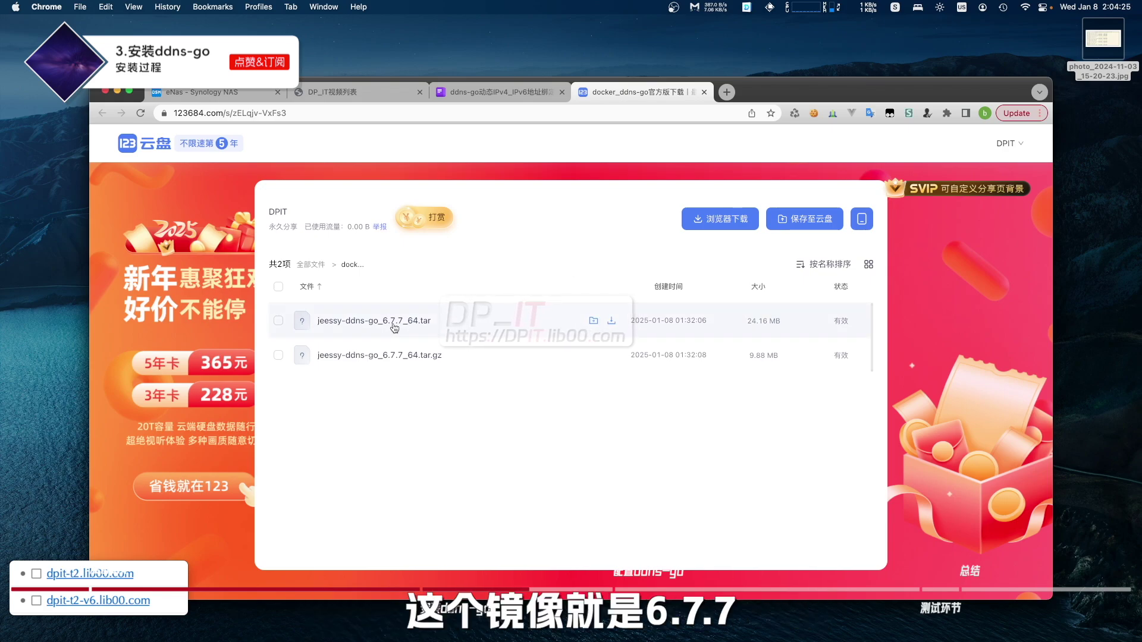
key(super+Tab)
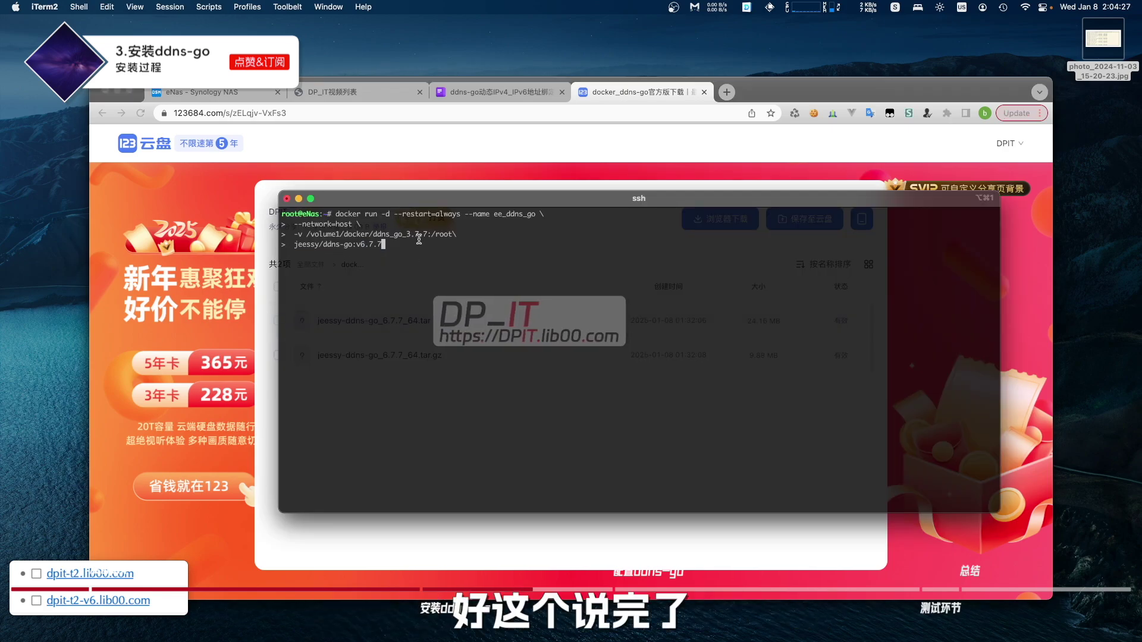
- Run the container command and confirm ee_ddns_go is up with docker ps -a
key(Return)
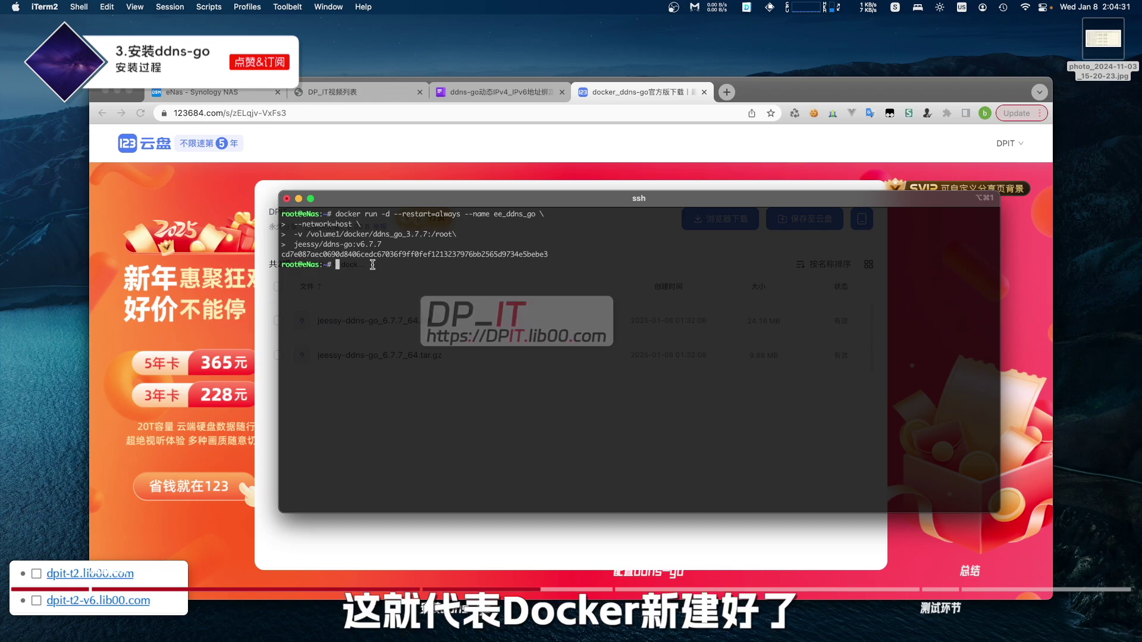
text(docker ps )
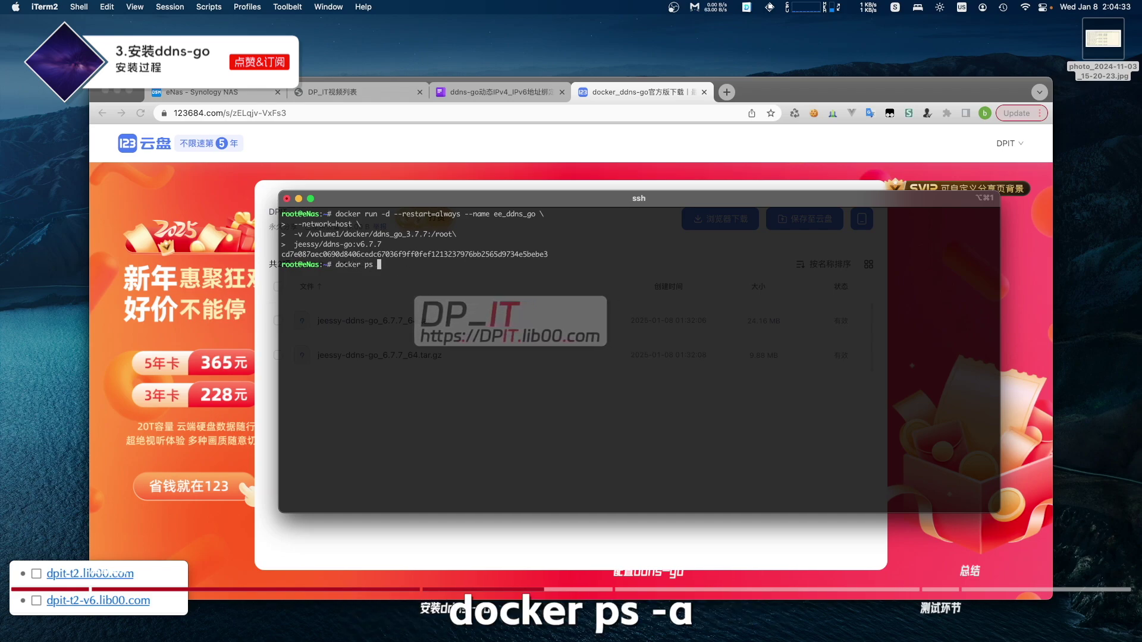
text(-a)
key(Return)
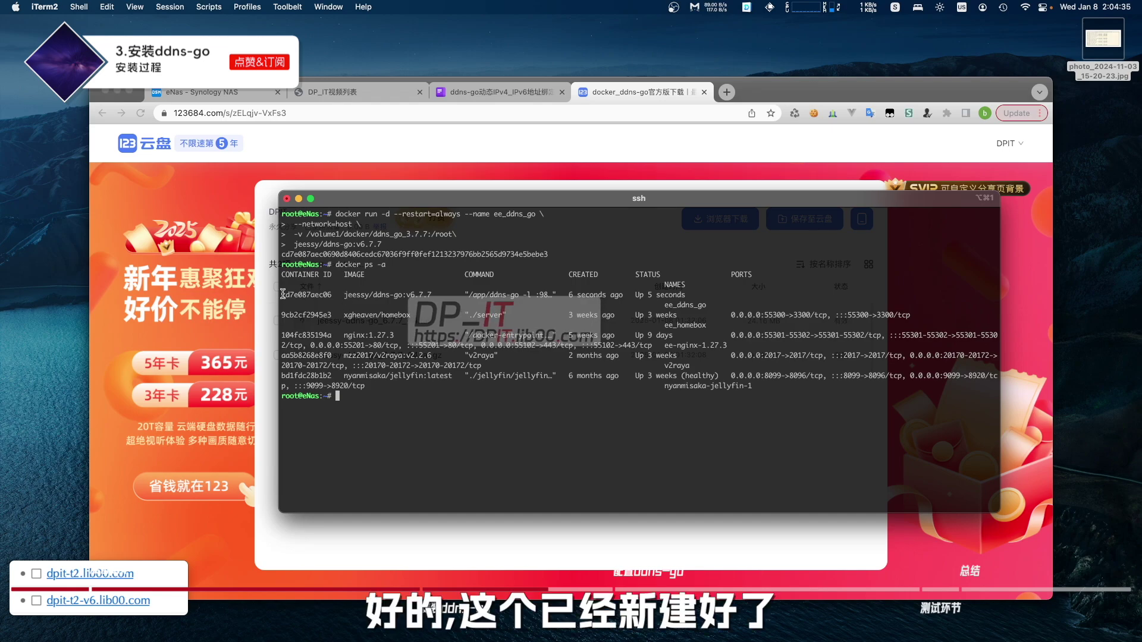
drag(283, 294, 680, 300)
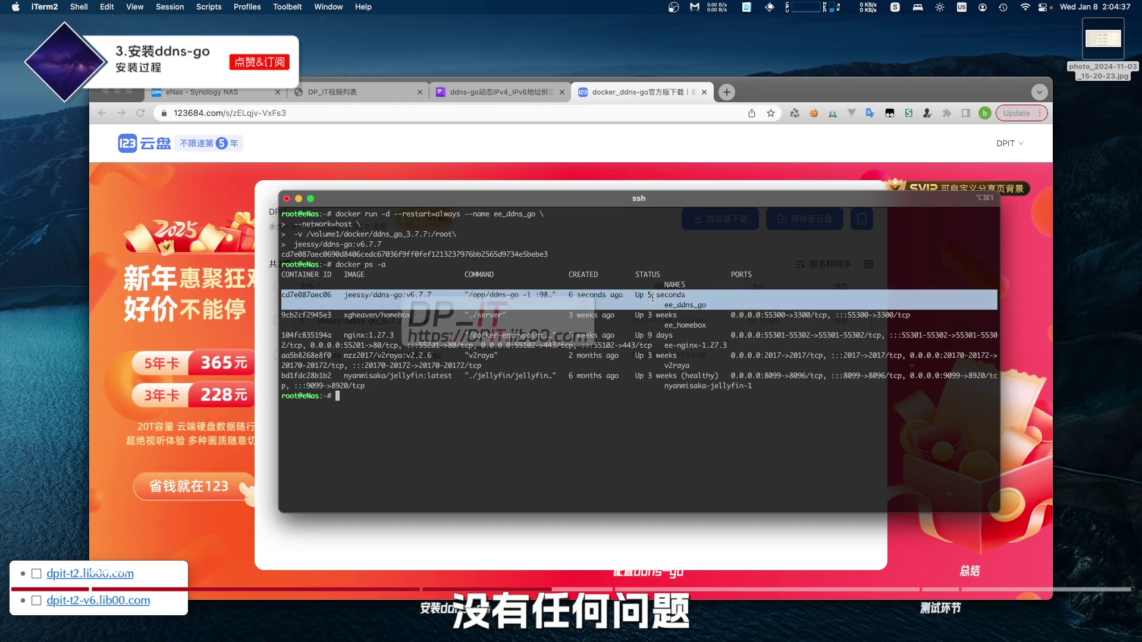
- Close File Station and reopen Container Manager on the NAS desktop
click(234, 94)
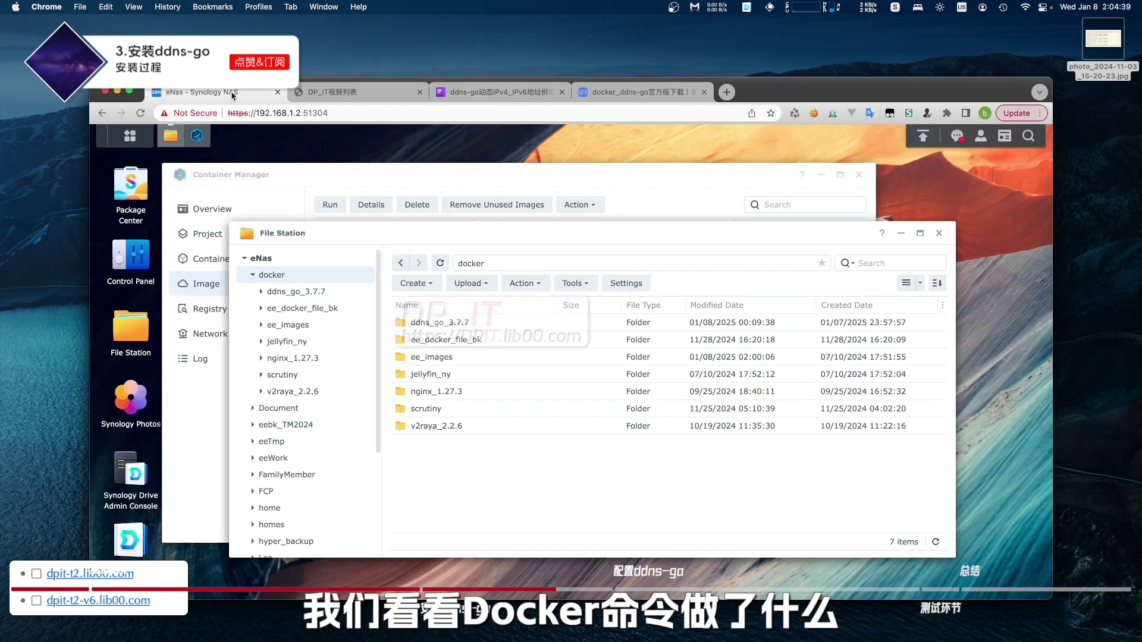
click(939, 233)
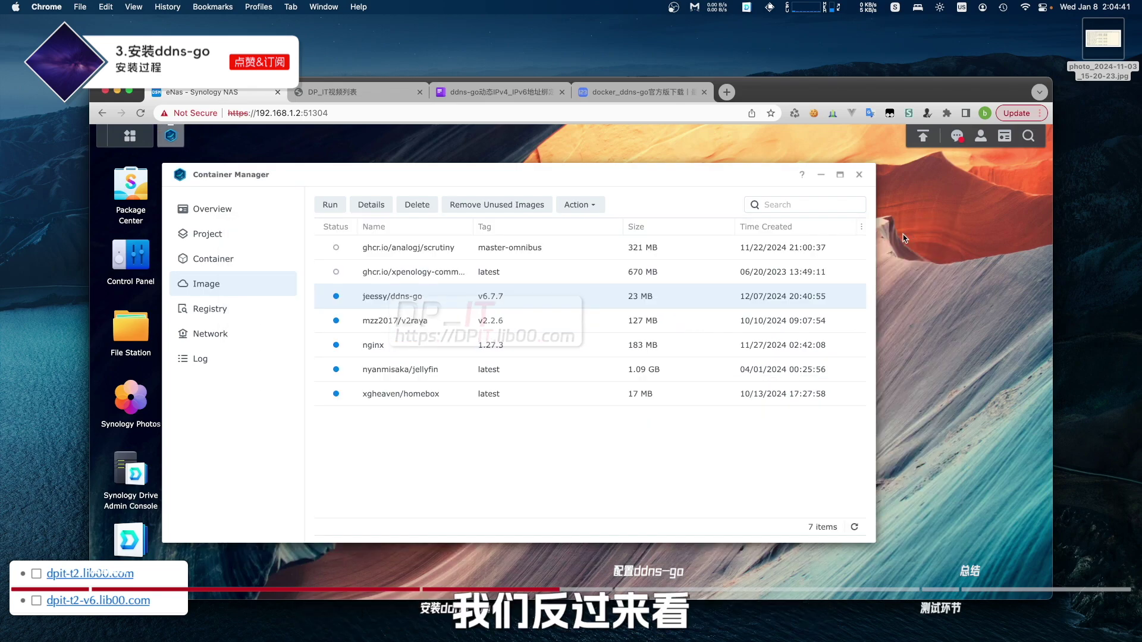
click(859, 176)
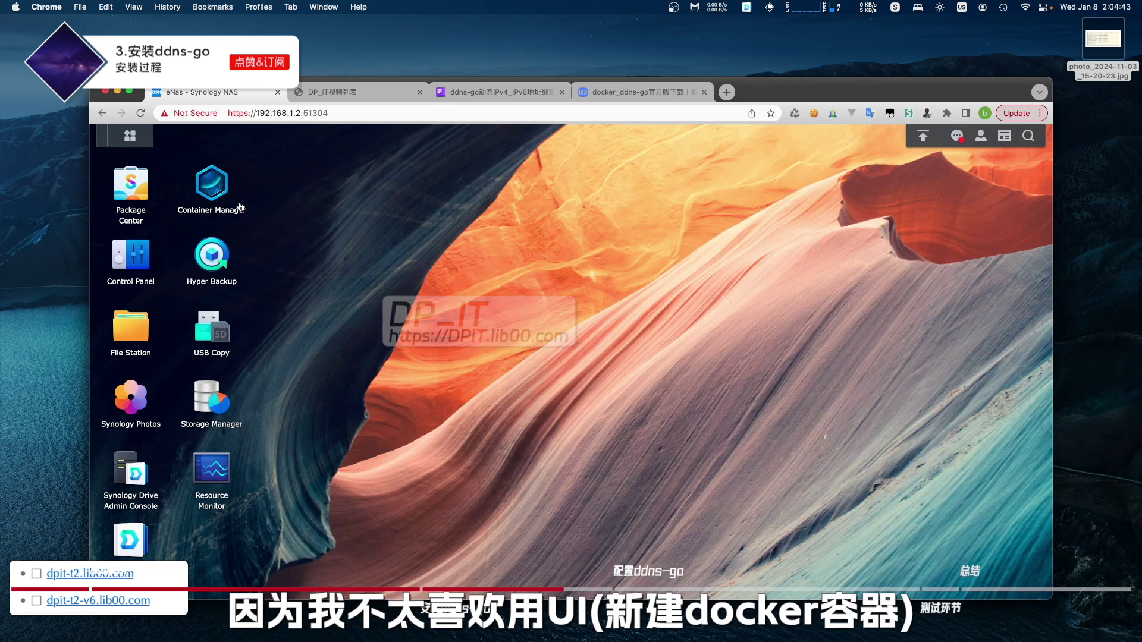
click(214, 195)
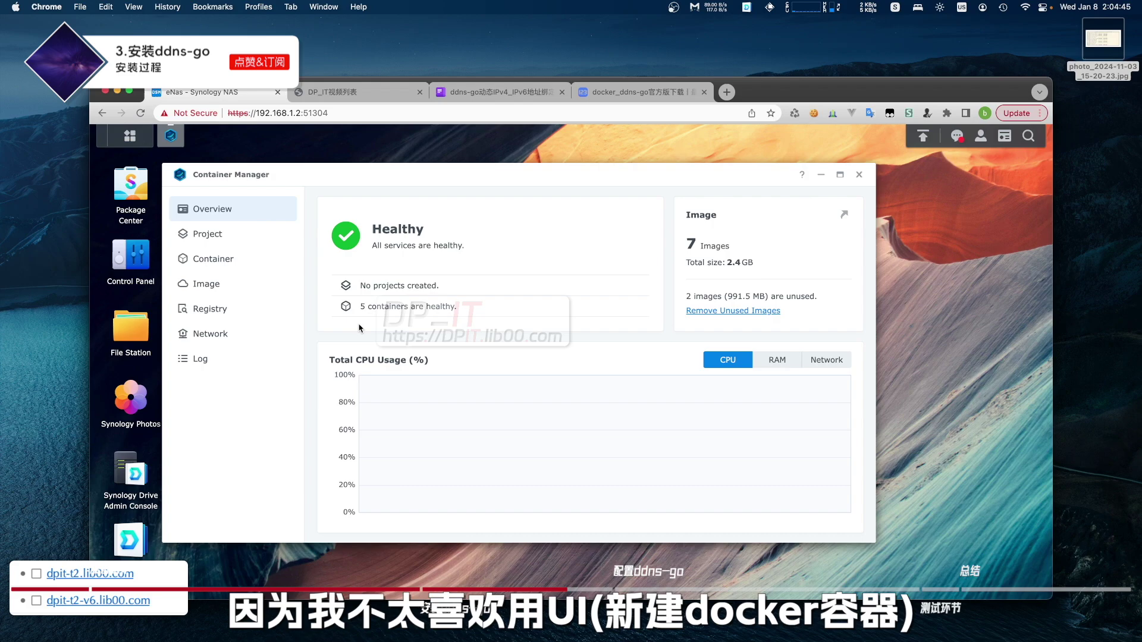
- Review ee_ddns_go's settings, including the /docker/ddns_go_3.7.7 to /root mapping, then close Container Manager
click(230, 267)
click(443, 252)
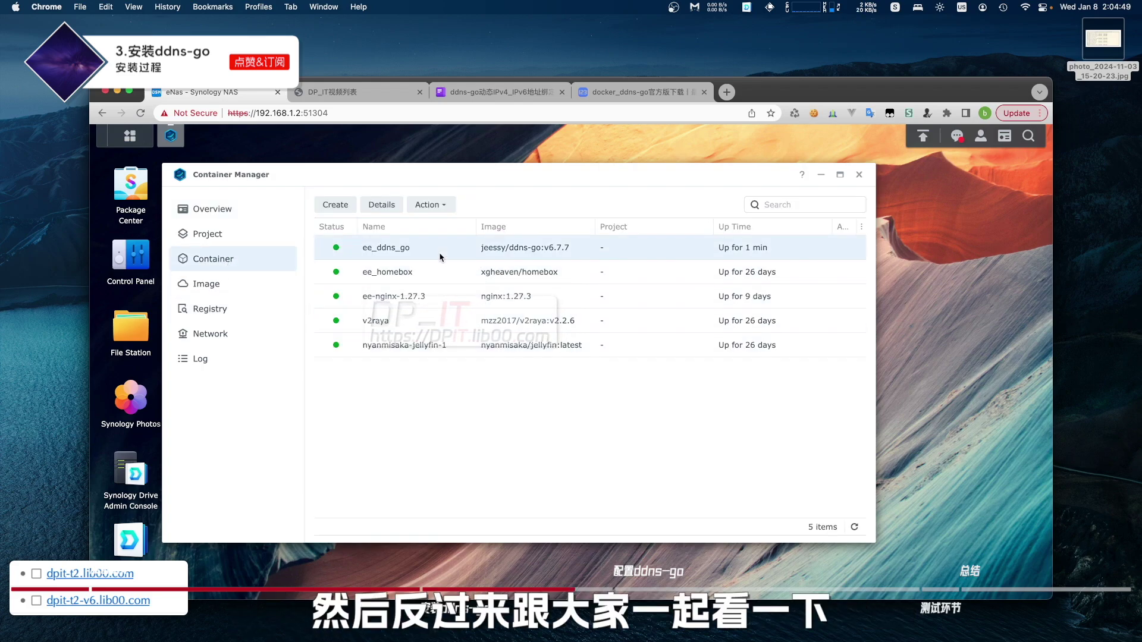
click(381, 205)
click(448, 249)
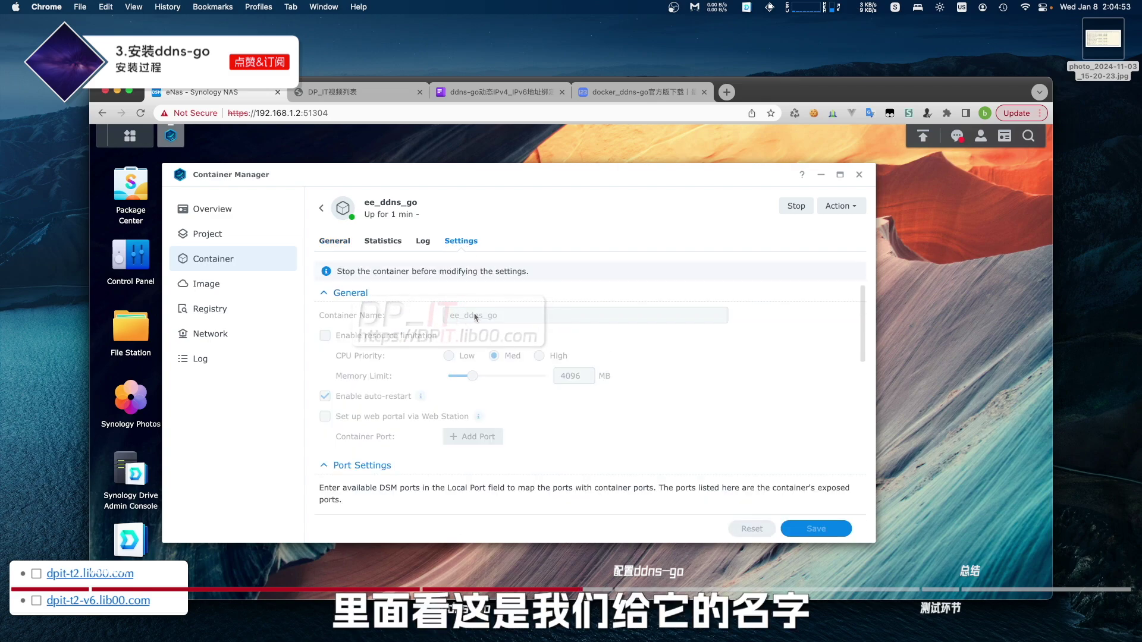
scroll(367, 398, down, 5)
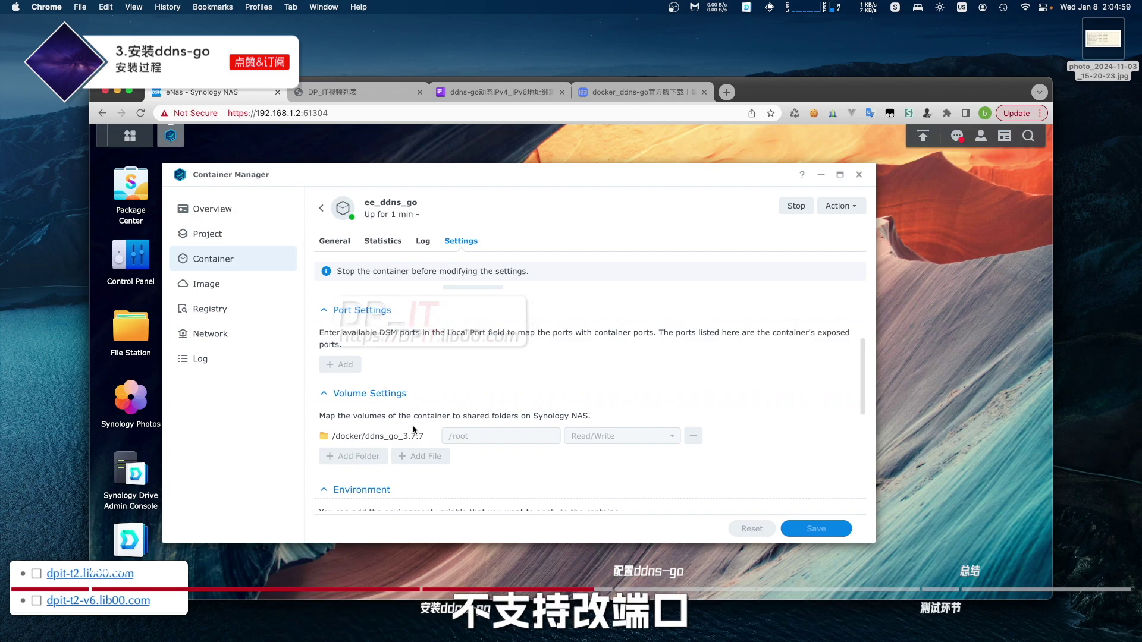
scroll(422, 400, down, 1)
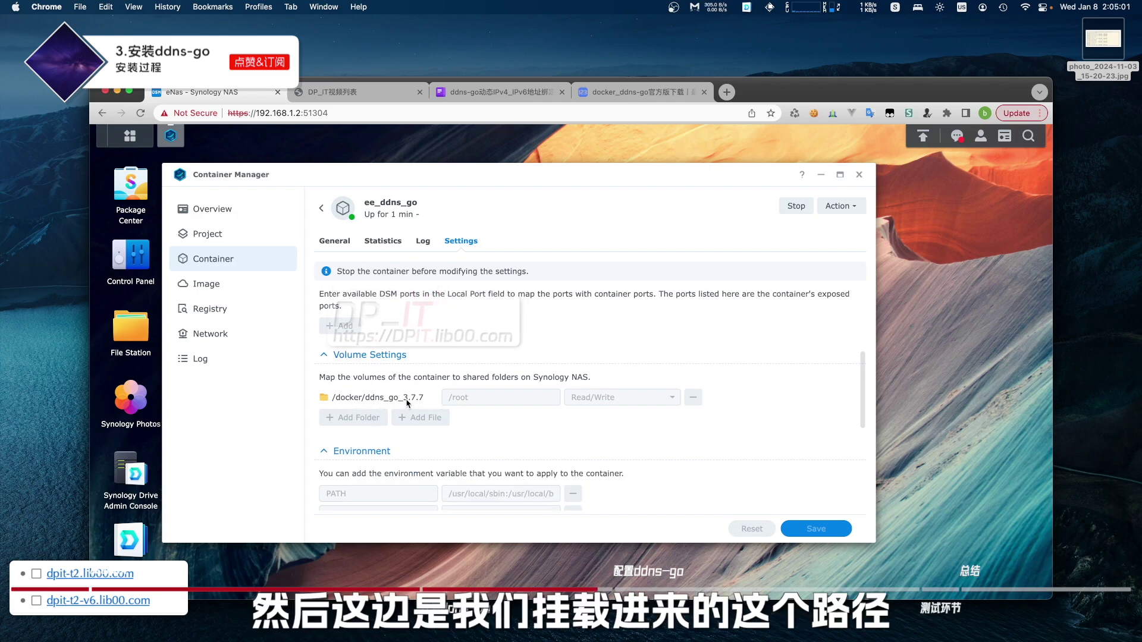
scroll(423, 410, down, 4)
scroll(428, 431, up, 8)
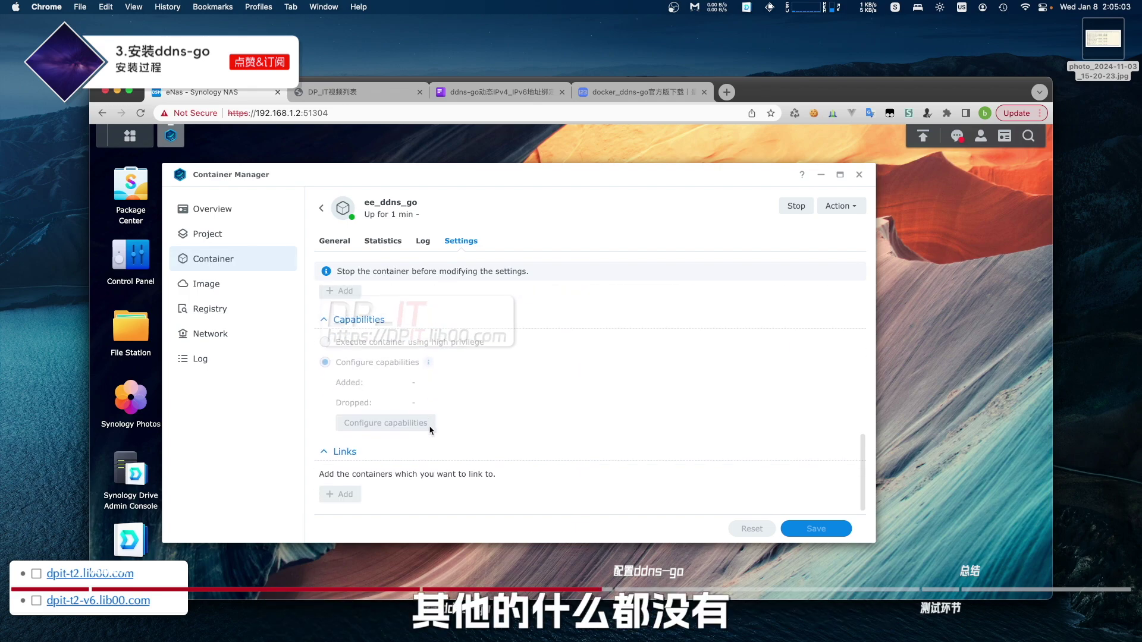
click(857, 176)
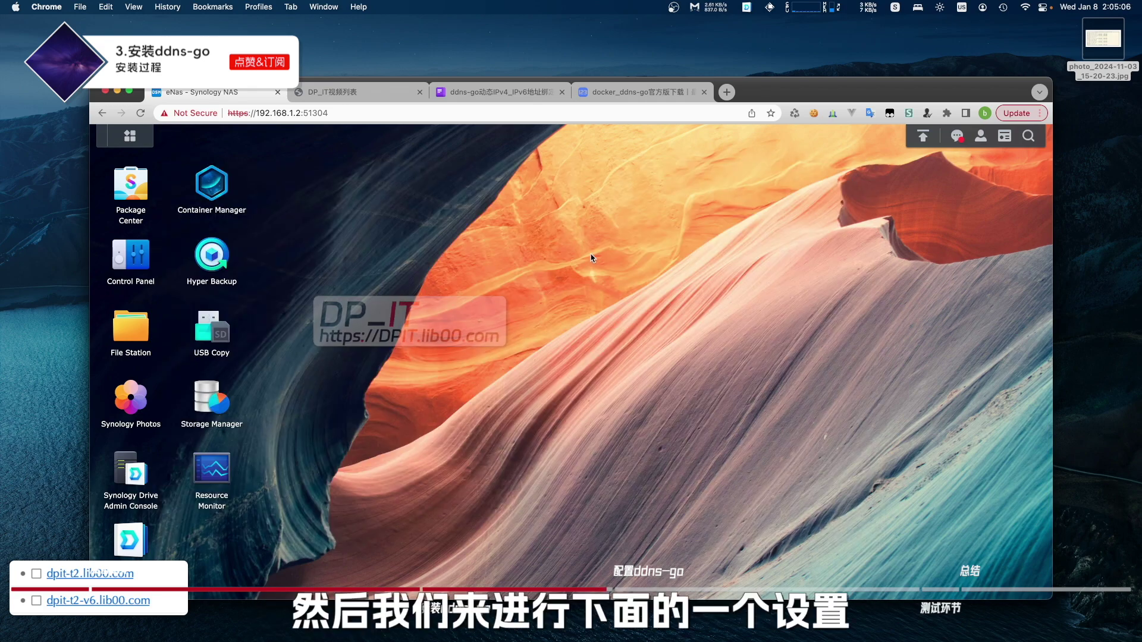
- Load 192.168.1.2:9876 in a new tab and register the first account with a chosen username and password
click(727, 92)
text(192.168.1.2:9876)
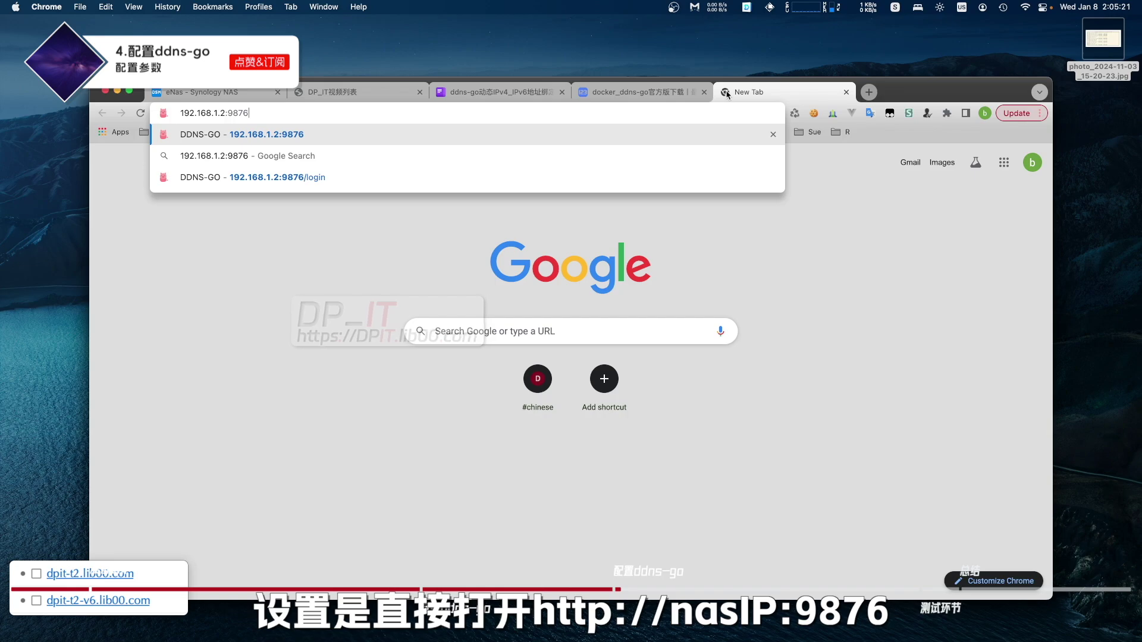
key(Return)
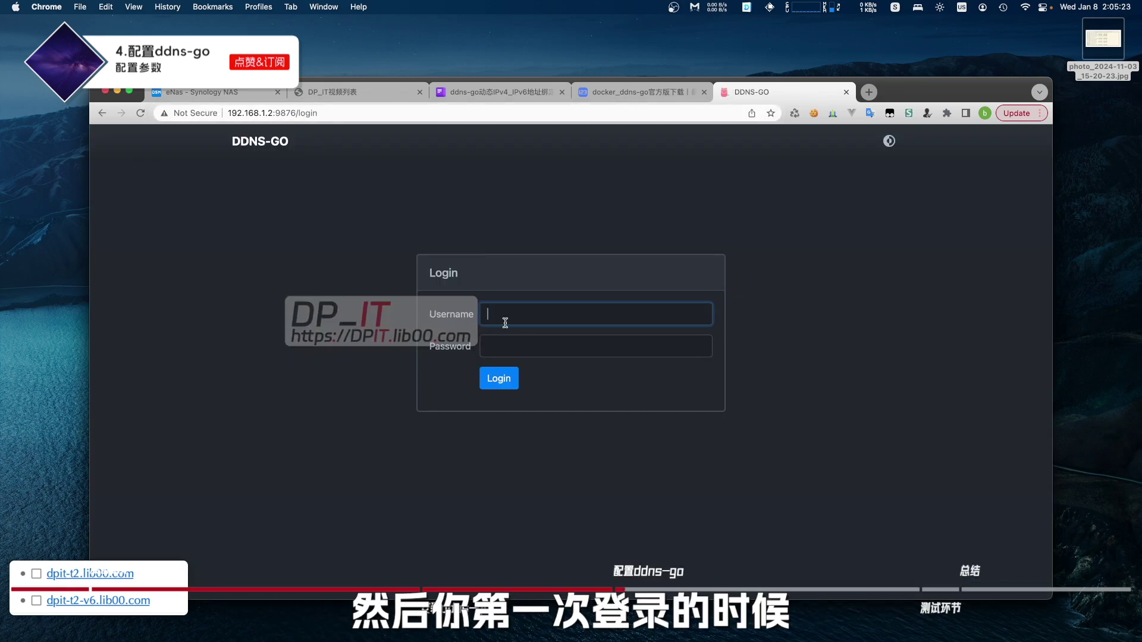
text(ee_te)
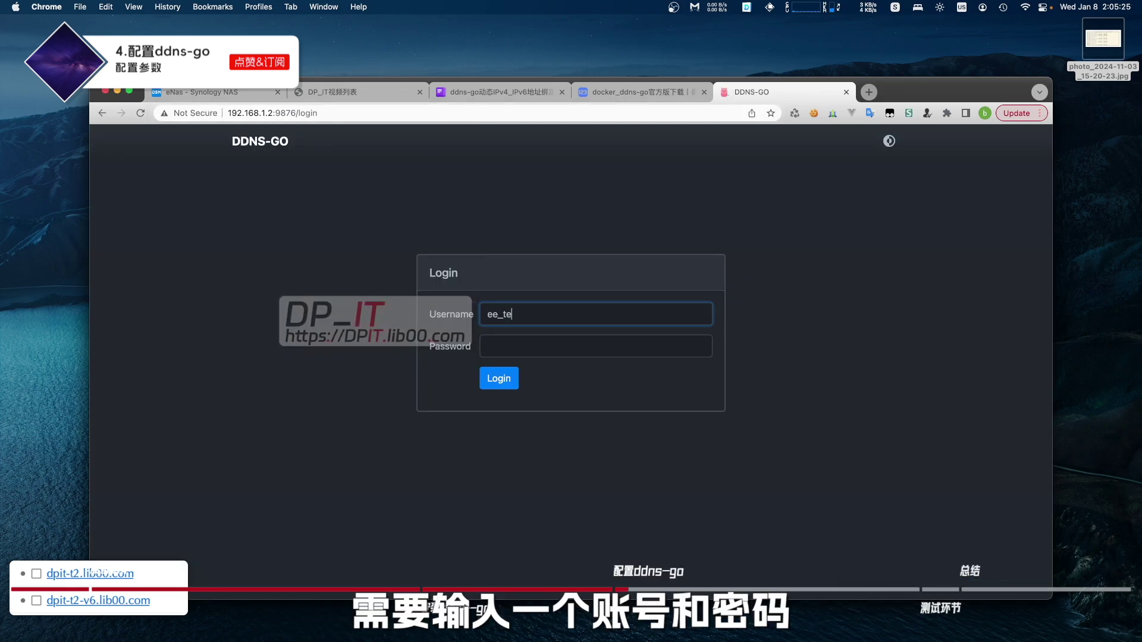
text(1234)
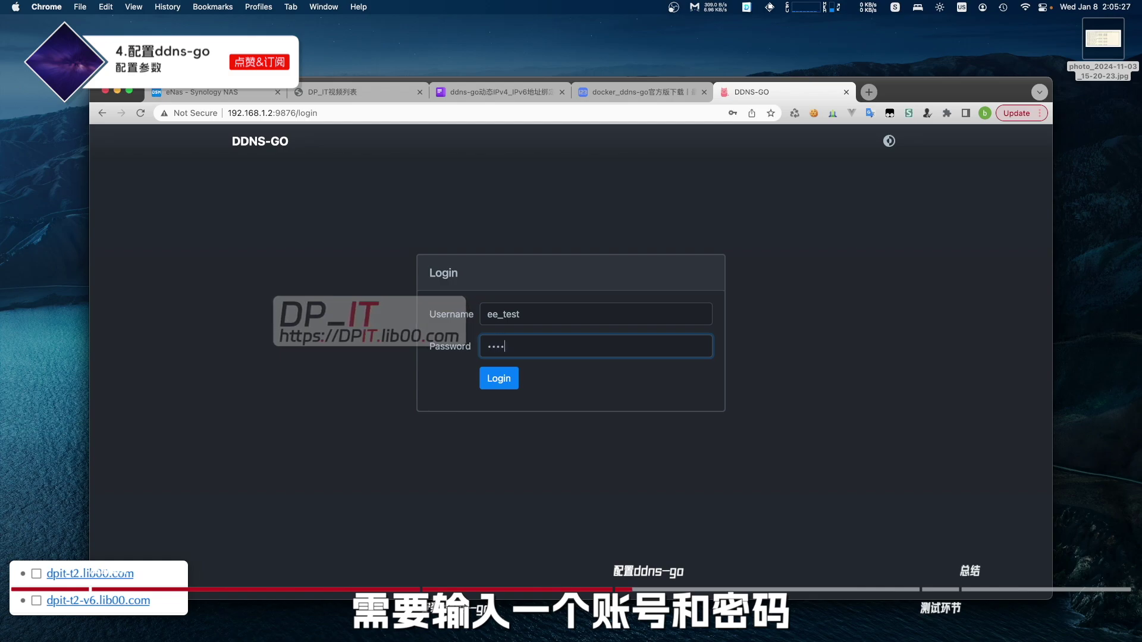
text(5678)
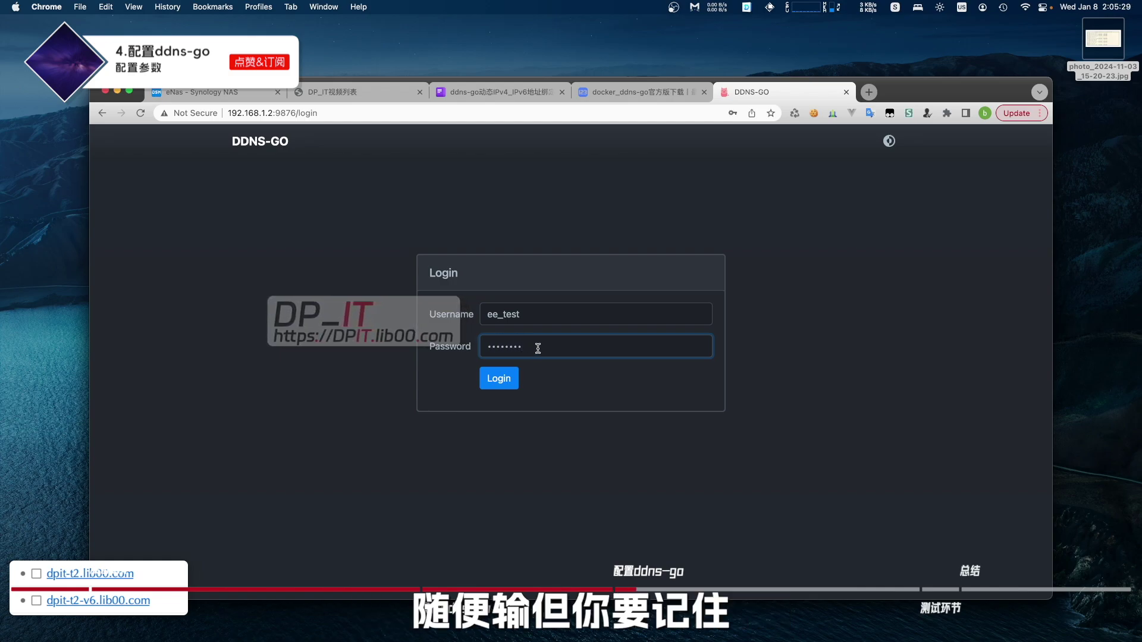
click(511, 385)
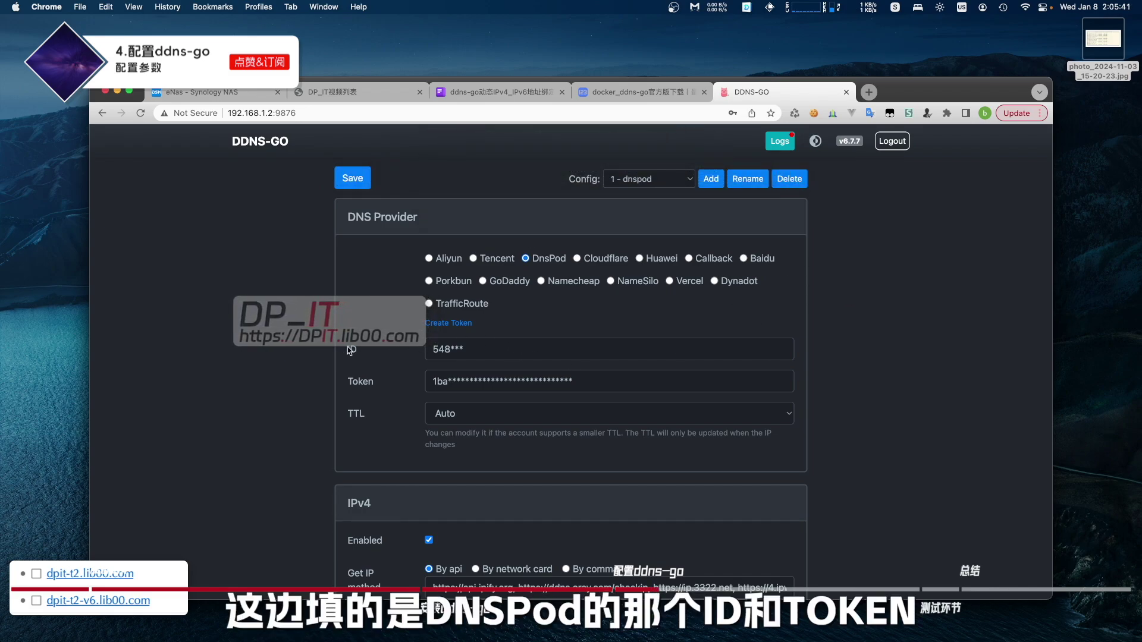
- Check the DNSPod ID and Token entries and TTL set to Auto
drag(347, 385, 373, 385)
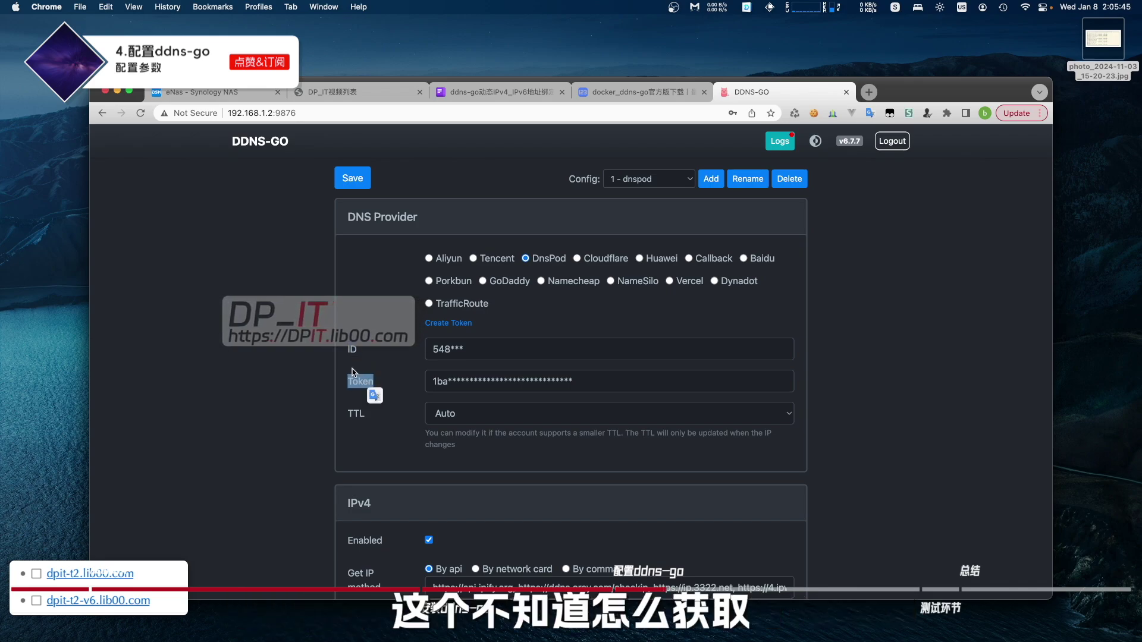
click(388, 382)
scroll(393, 380, down, 1)
scroll(392, 380, down, 1)
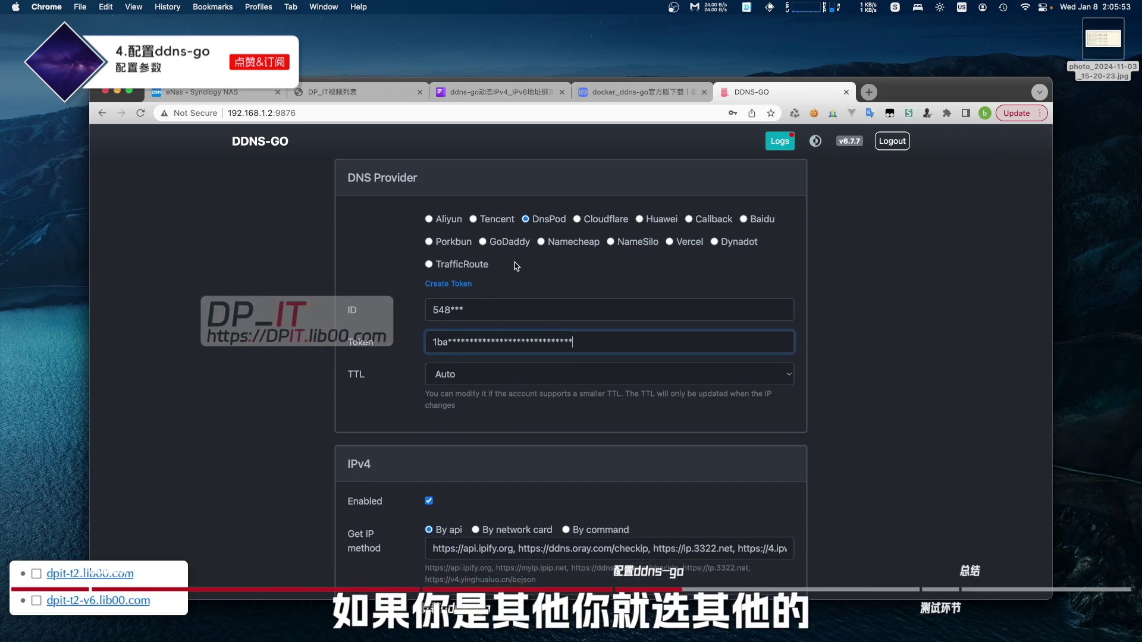
scroll(493, 279, down, 4)
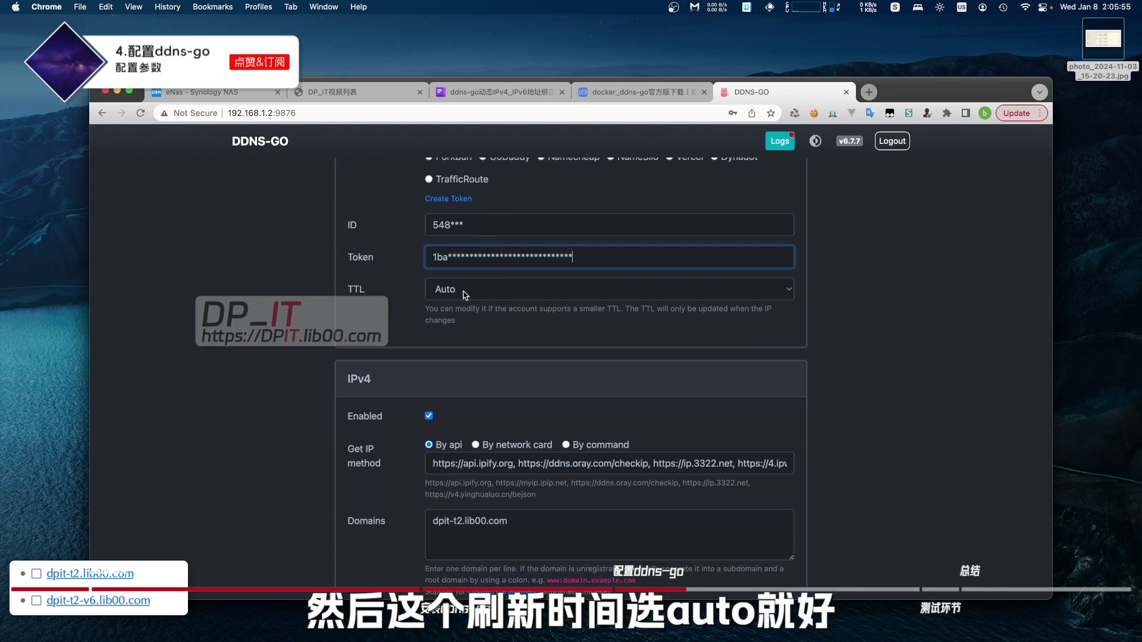
scroll(441, 309, down, 4)
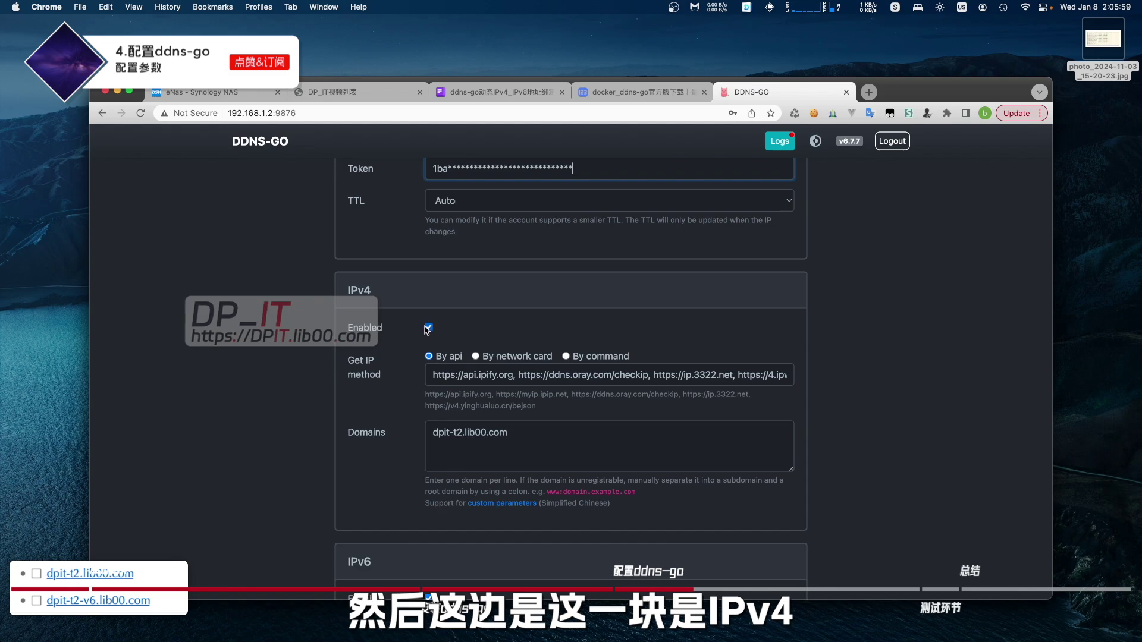
scroll(381, 339, up, 1)
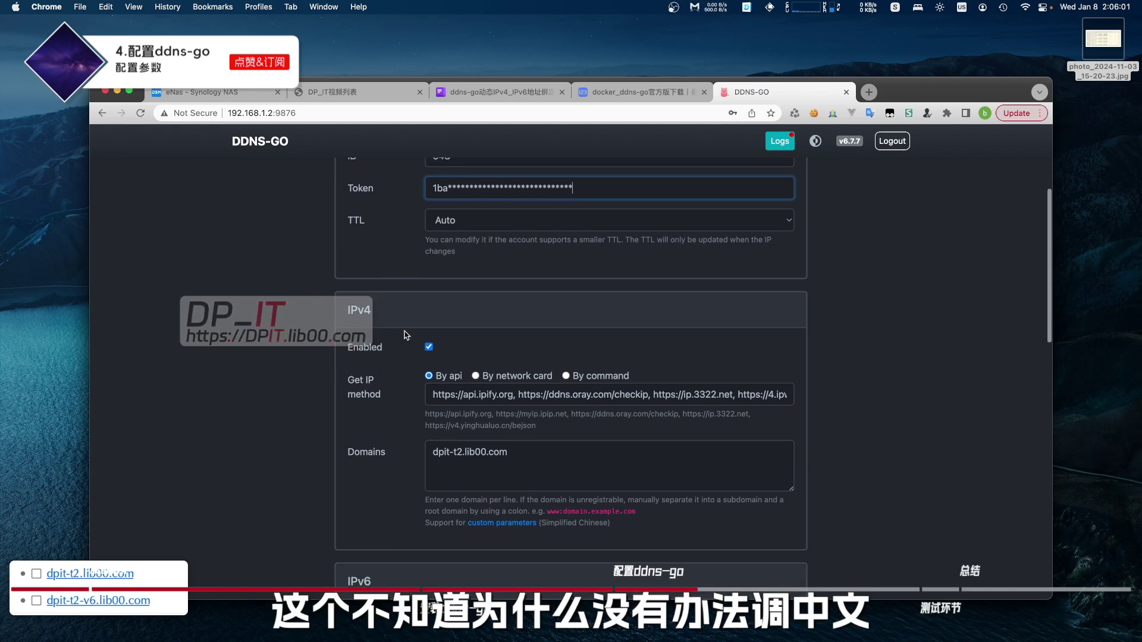
scroll(396, 348, down, 1)
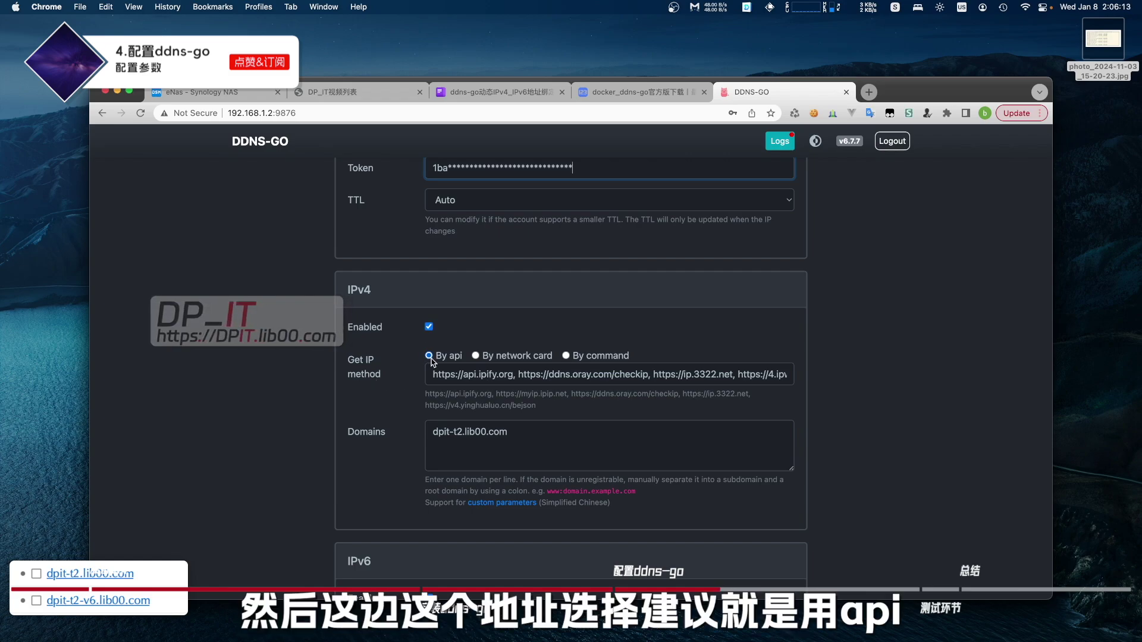
- Enter IPv4 domain dpit-t2.lib00.com with API lookup and delete the extra blank line
drag(434, 374, 384, 381)
click(785, 375)
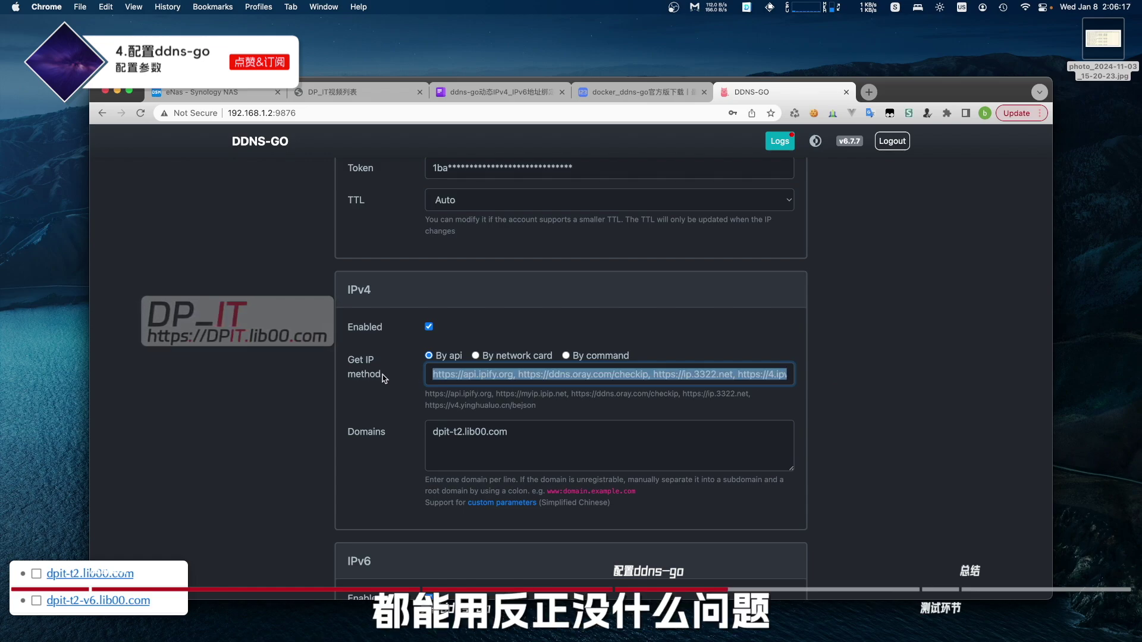
scroll(418, 443, down, 1)
drag(508, 387, 349, 395)
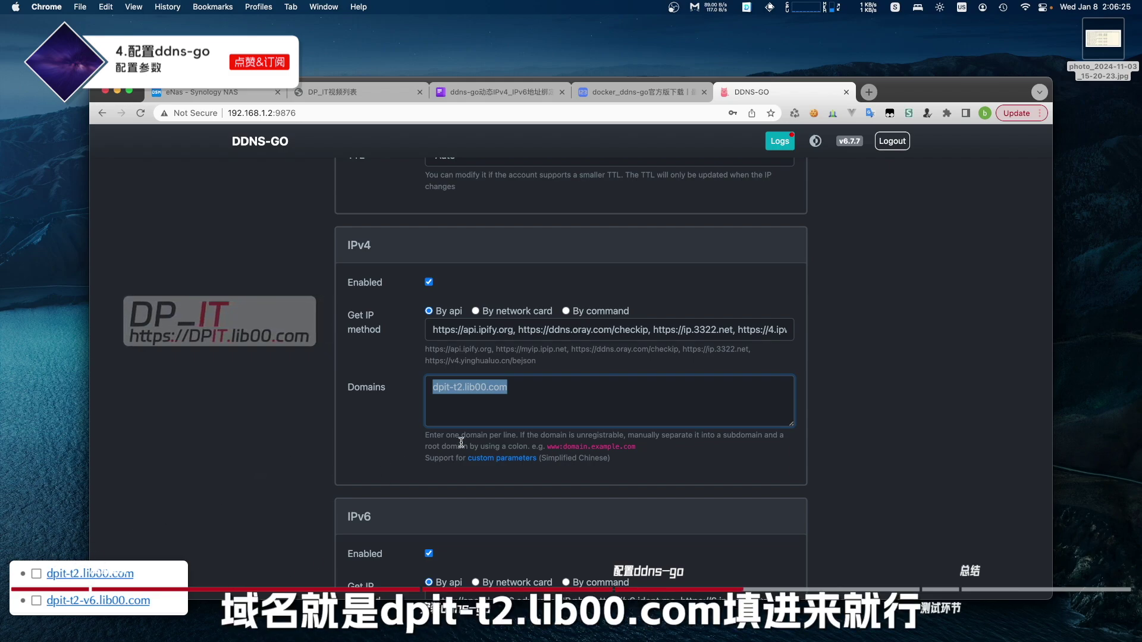
click(499, 407)
scroll(389, 448, down, 4)
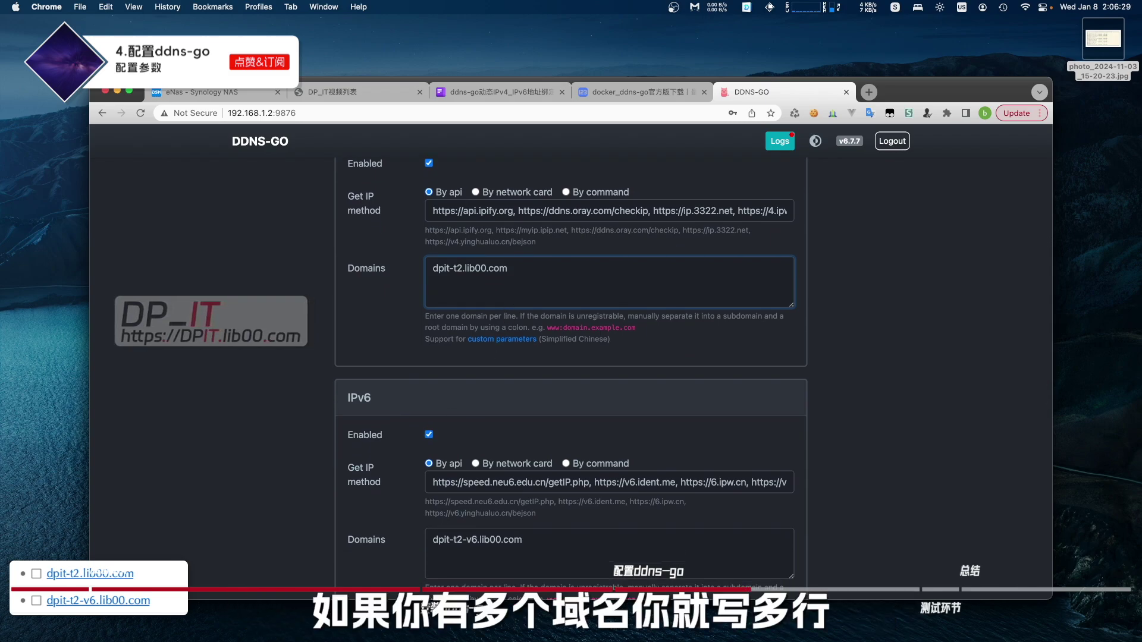
key(BackSpace)
- Set the IPv6 domain to dpit-t2-v6.lib00.com
scroll(445, 393, down, 2)
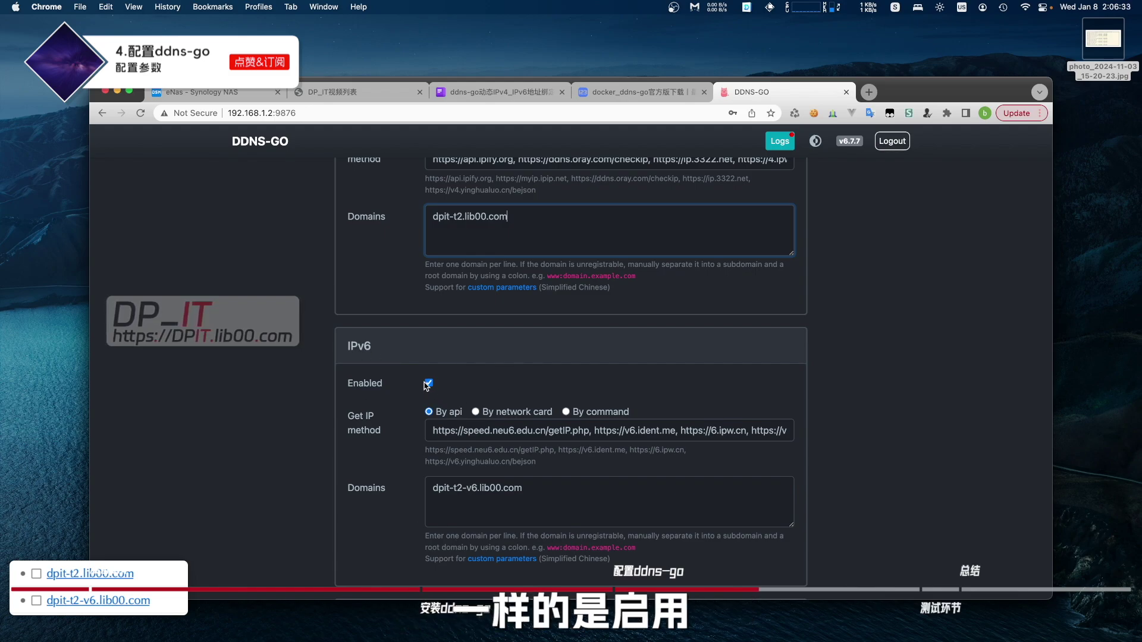
scroll(426, 381, down, 1)
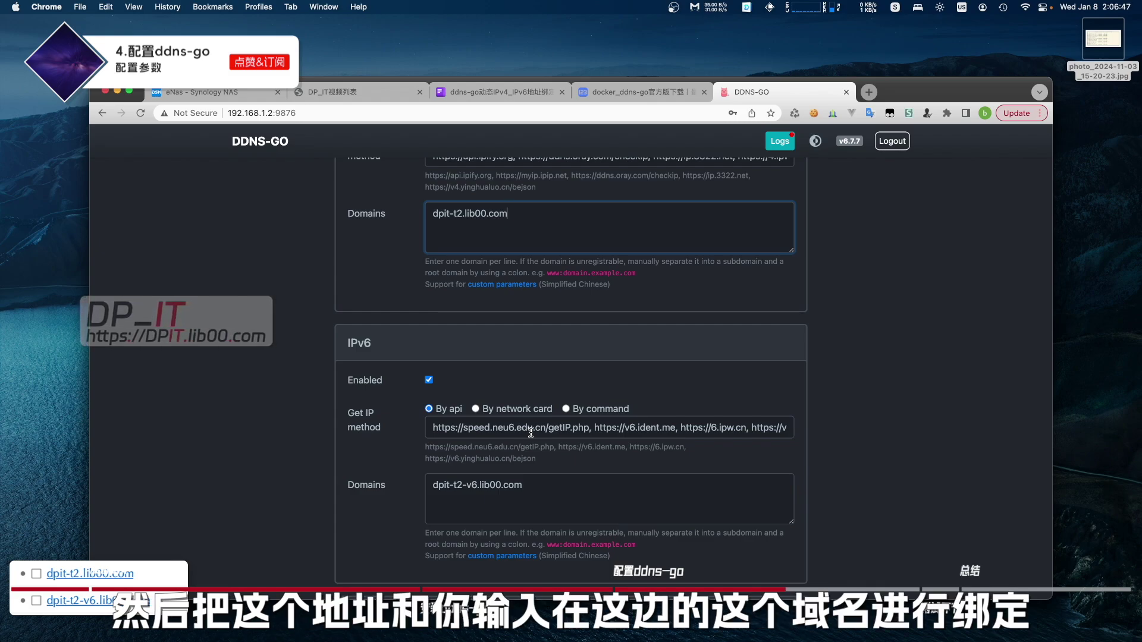
drag(433, 485, 561, 484)
click(547, 486)
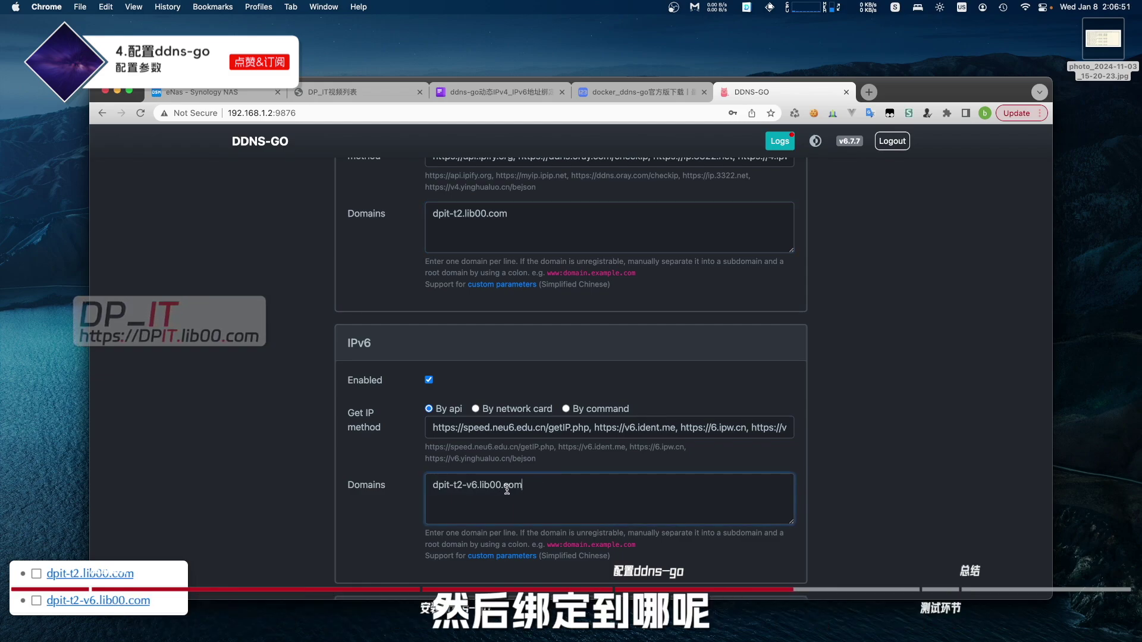
scroll(507, 487, up, 10)
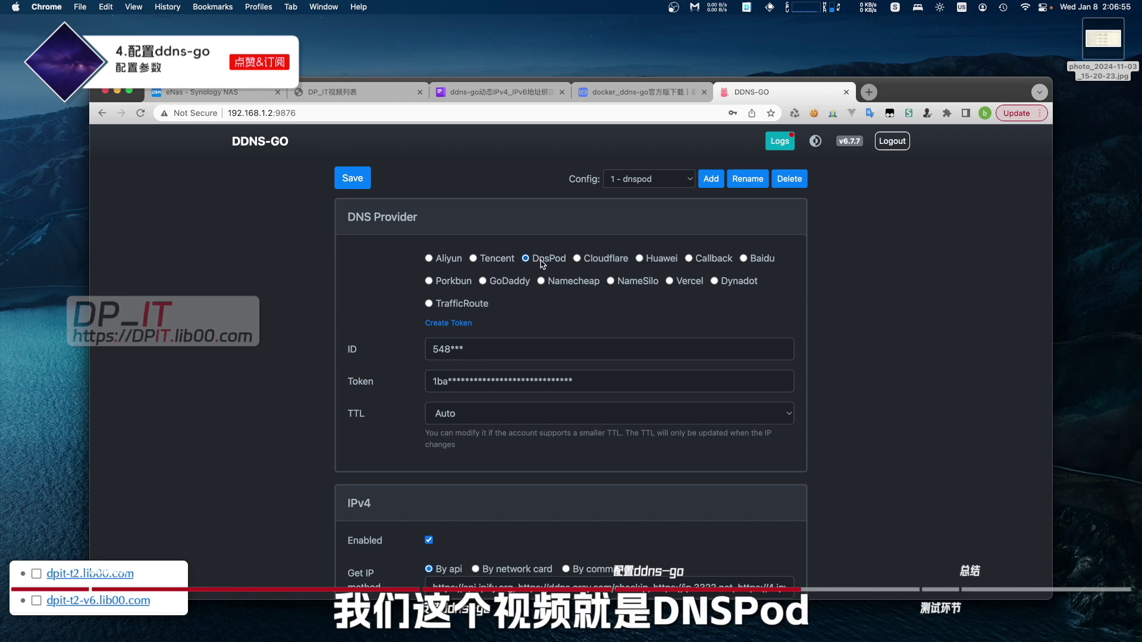
- Leave Others and Webhook empty and save, getting a 'Successfully saved' notice
scroll(542, 264, down, 10)
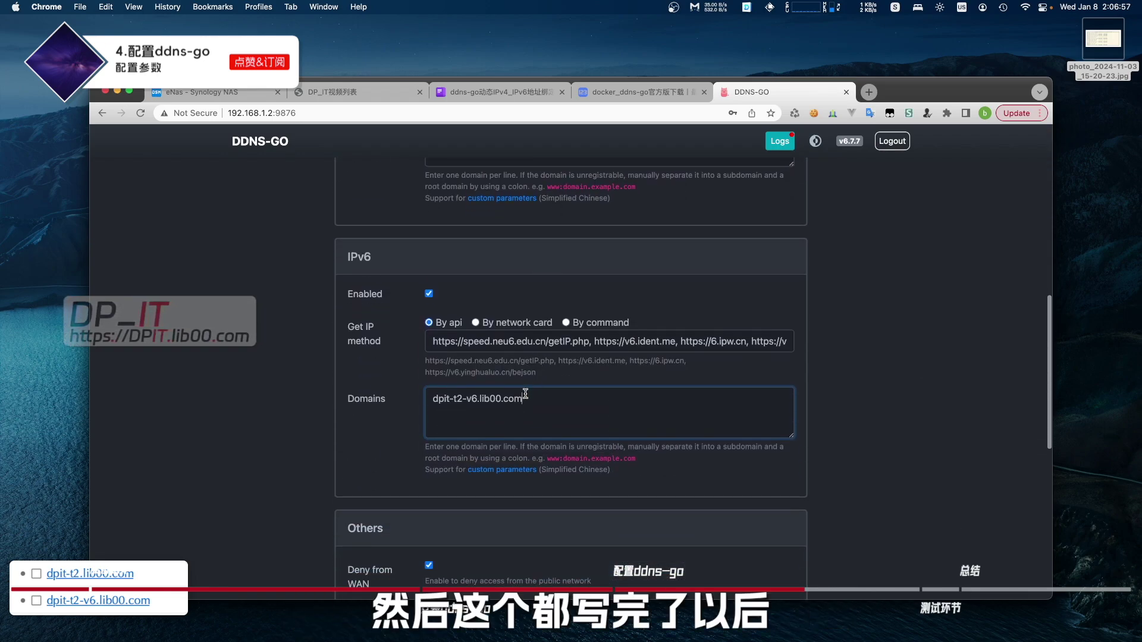
scroll(525, 394, down, 4)
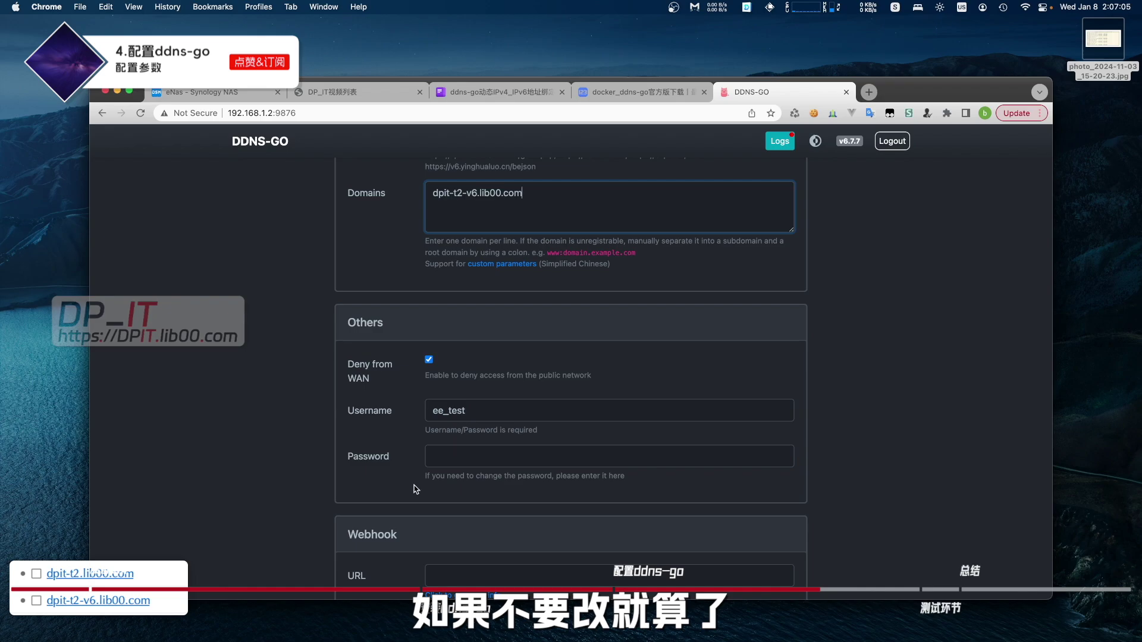
scroll(416, 489, down, 5)
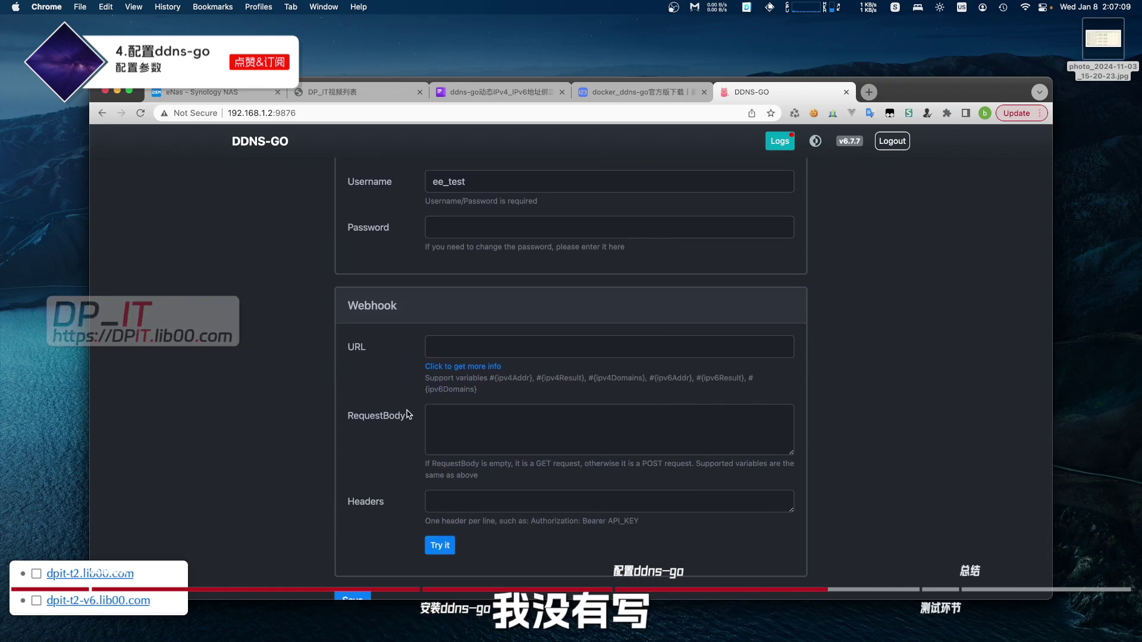
scroll(420, 458, down, 1)
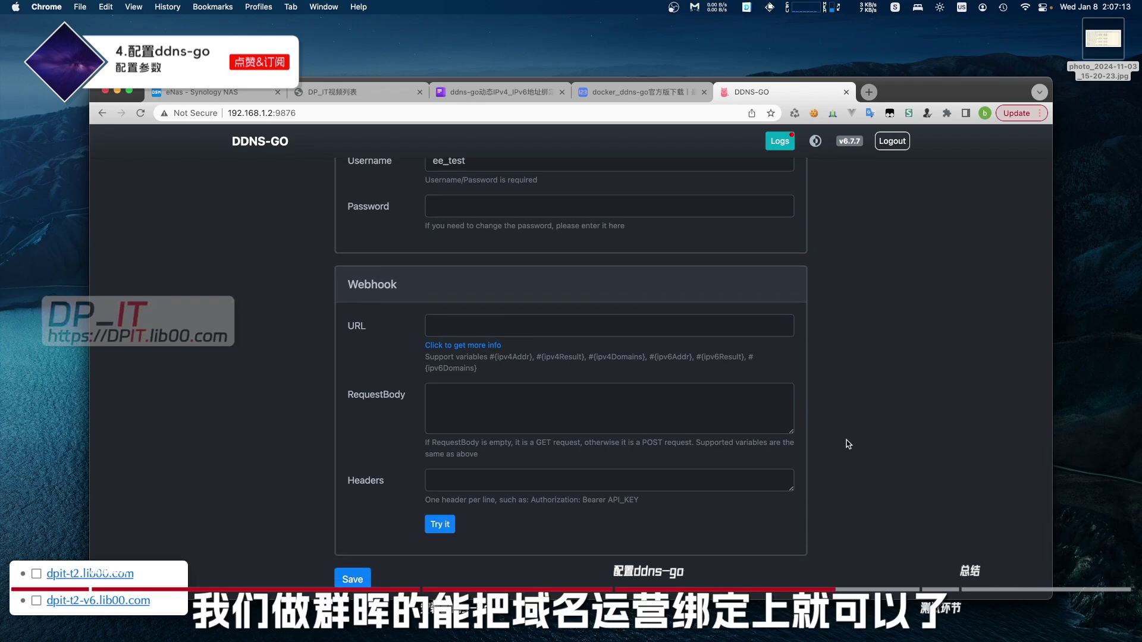
scroll(821, 428, up, 15)
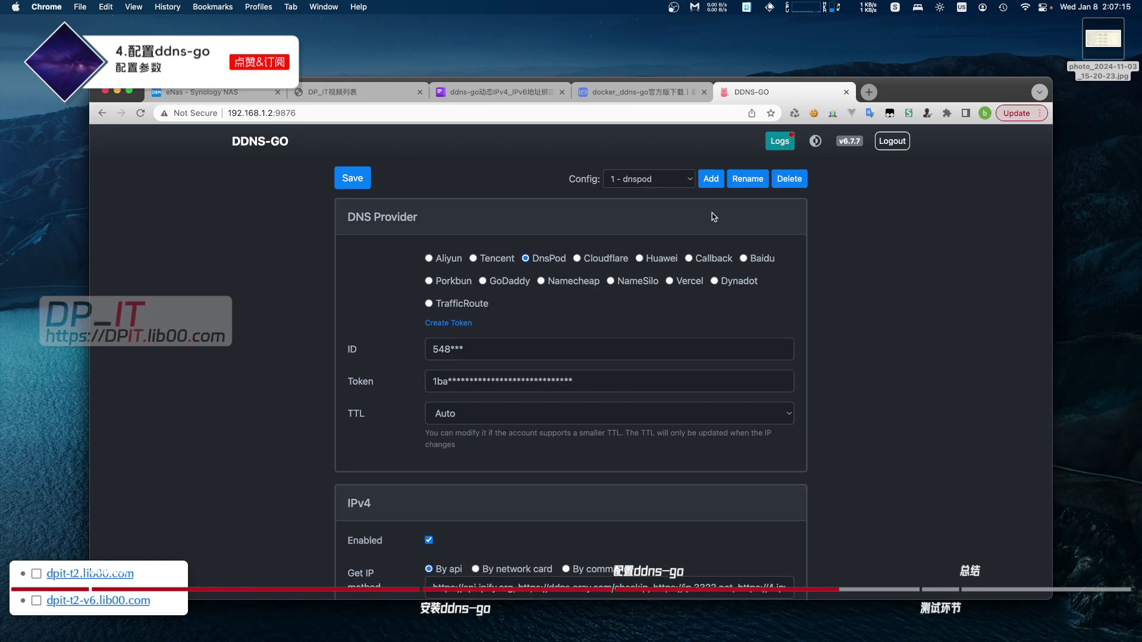
scroll(347, 467, down, 15)
click(358, 571)
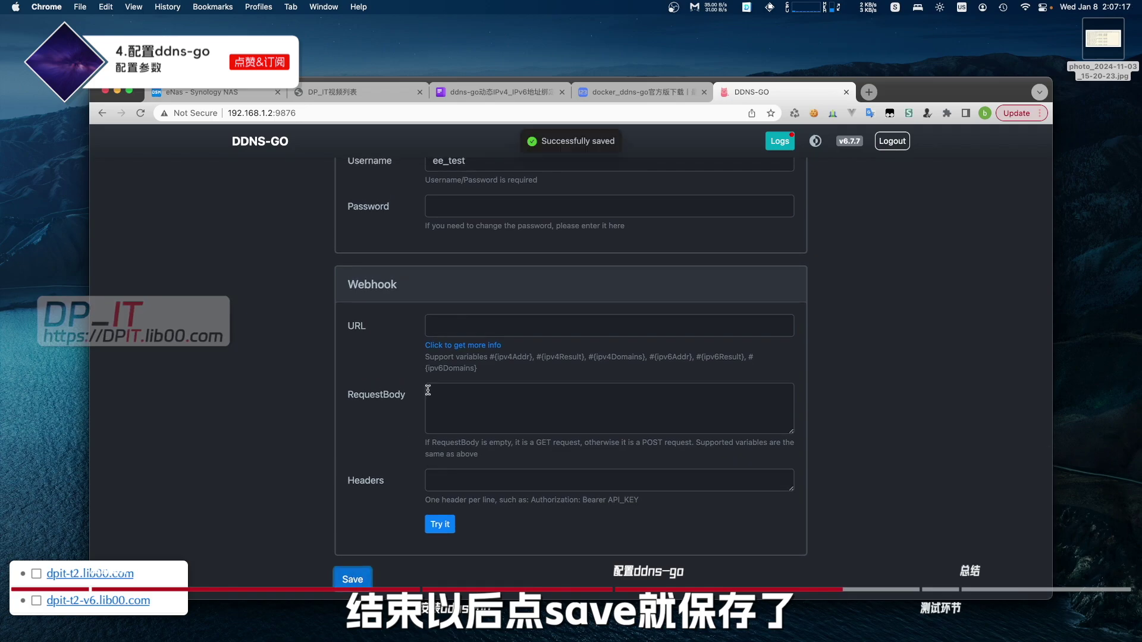
scroll(428, 390, up, 15)
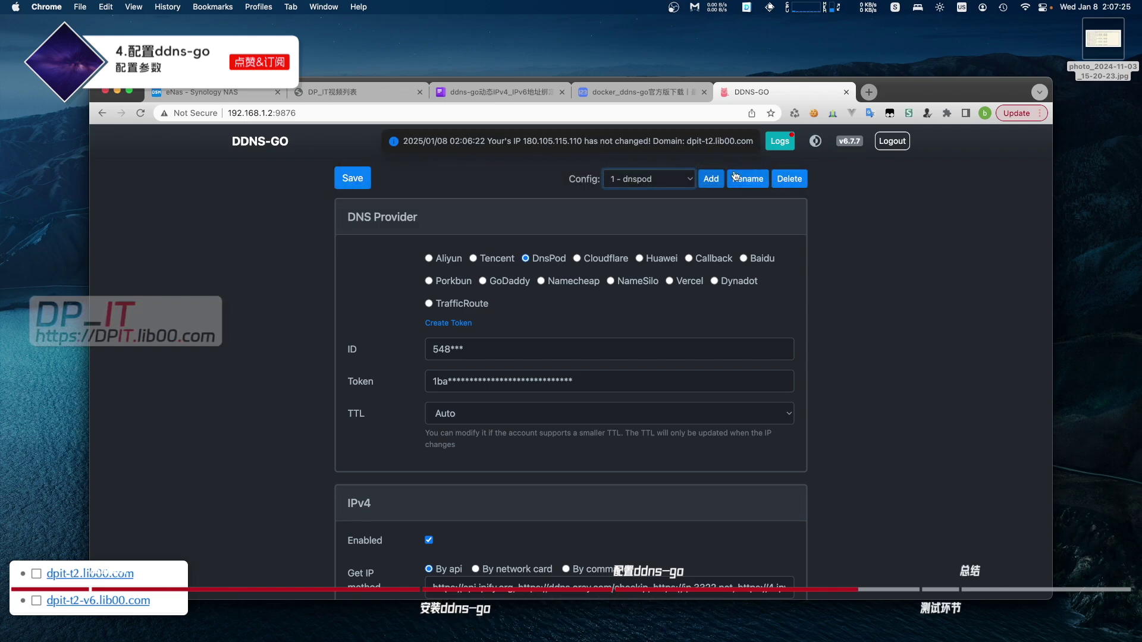
- Open the run logs and highlight the listening port, domain-added entries and unchanged-IP lines
click(654, 183)
click(634, 207)
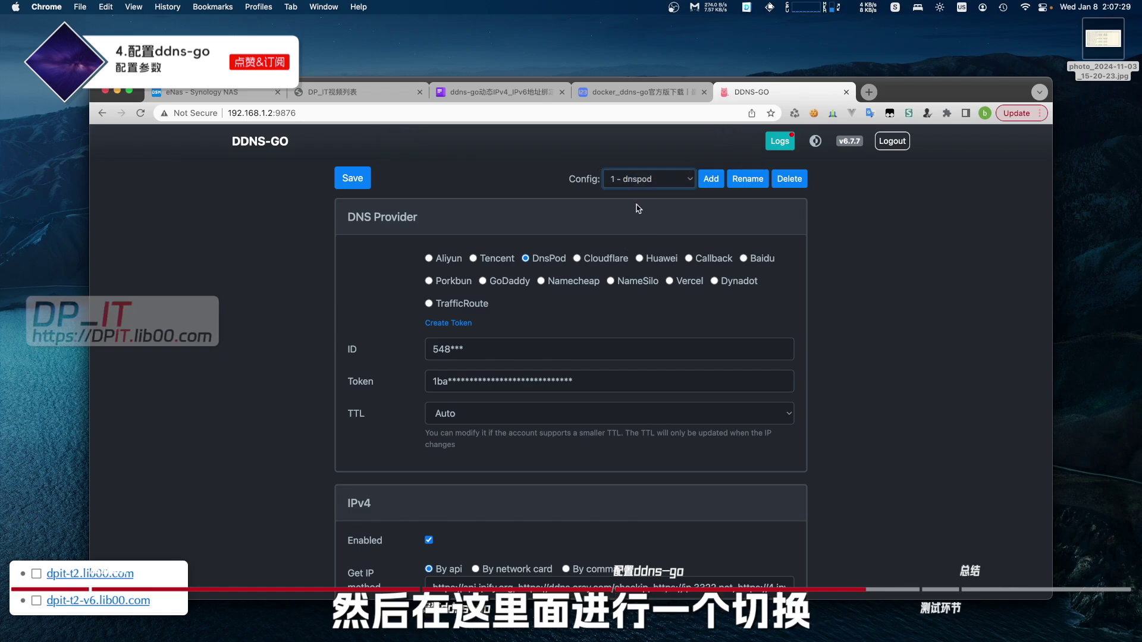
click(779, 143)
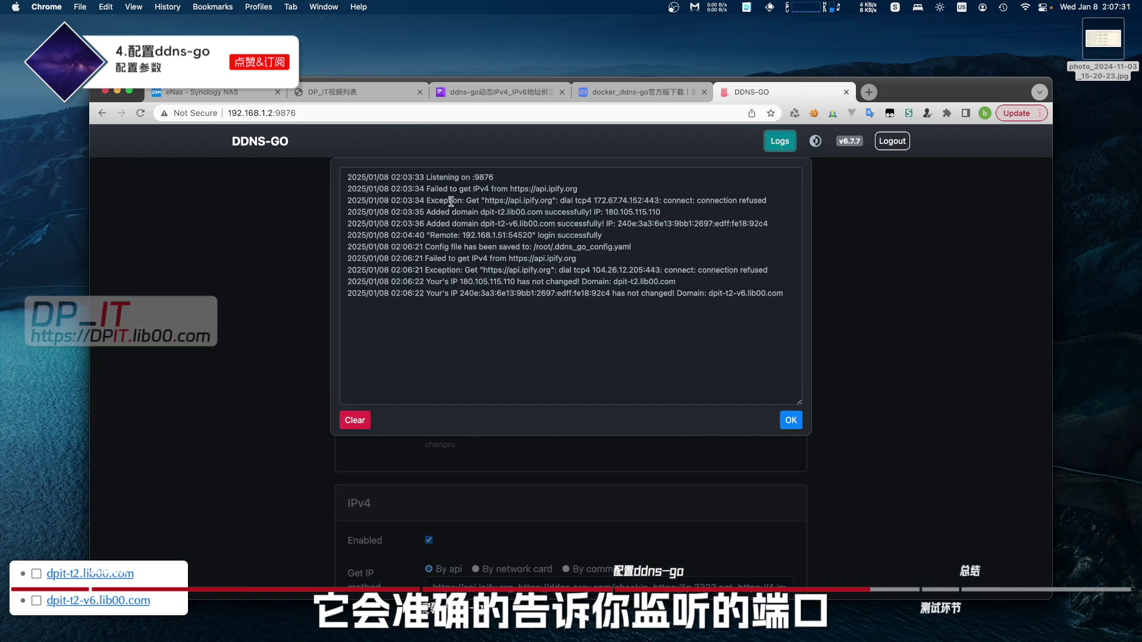
drag(430, 176, 491, 179)
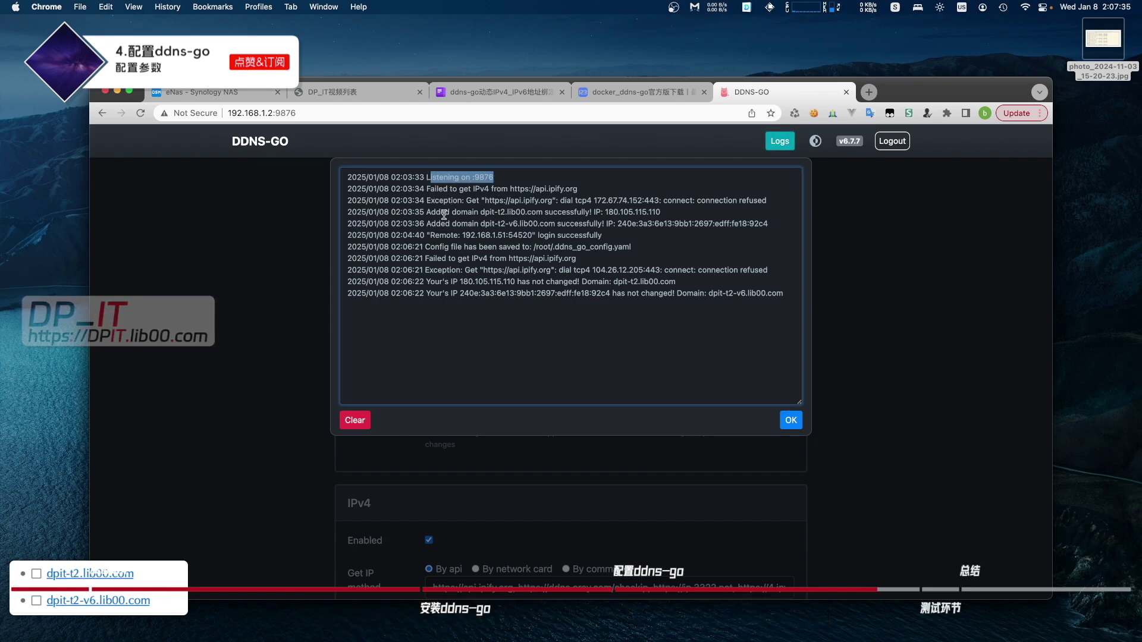
drag(444, 282, 346, 199)
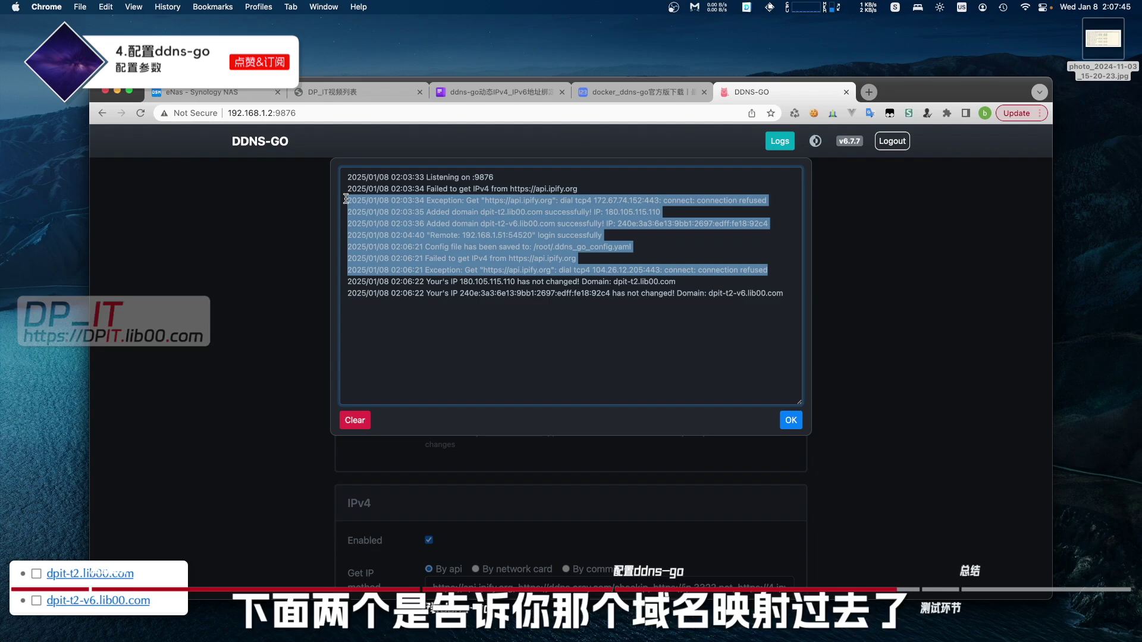
drag(791, 295, 344, 282)
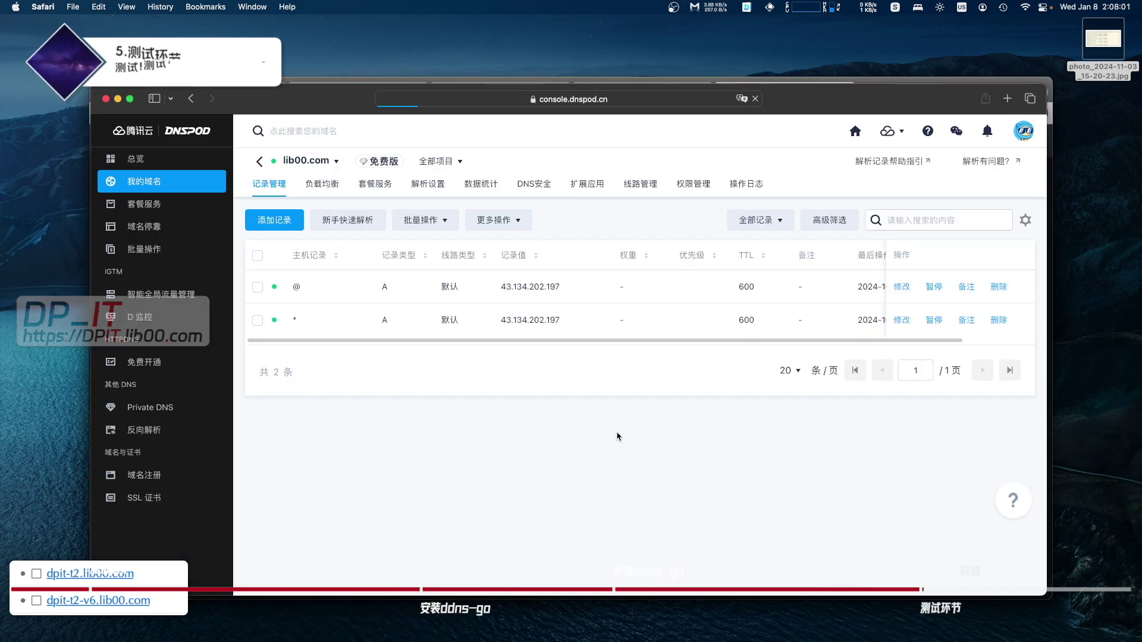
- Reload the DNSPod lib00.com records page, then return to the ddns-go window
key(super+r)
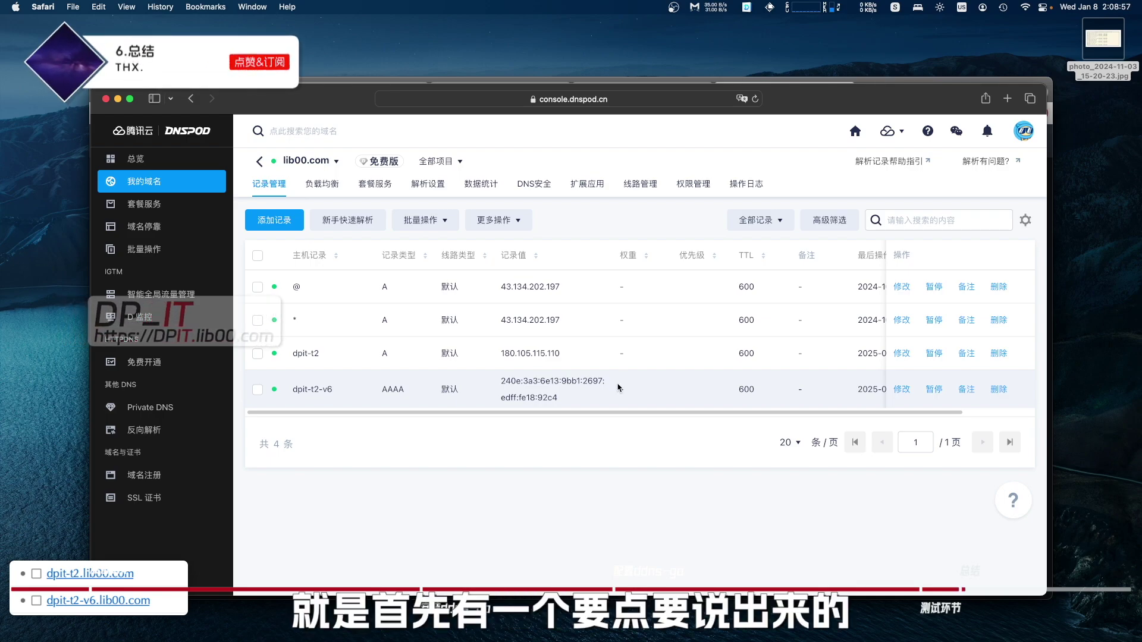
key(cmd+Tab)
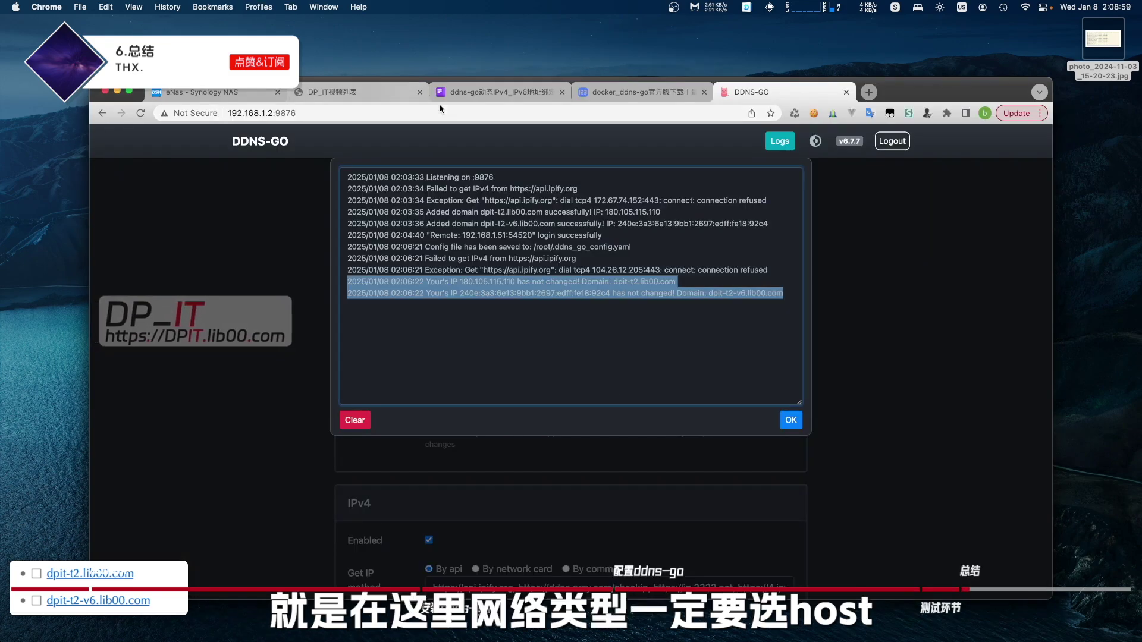
- Highlight the --network=host line in the Kingsoft Docs guide, then return to the Synology NAS tab
key(cmd+3)
drag(441, 370, 361, 373)
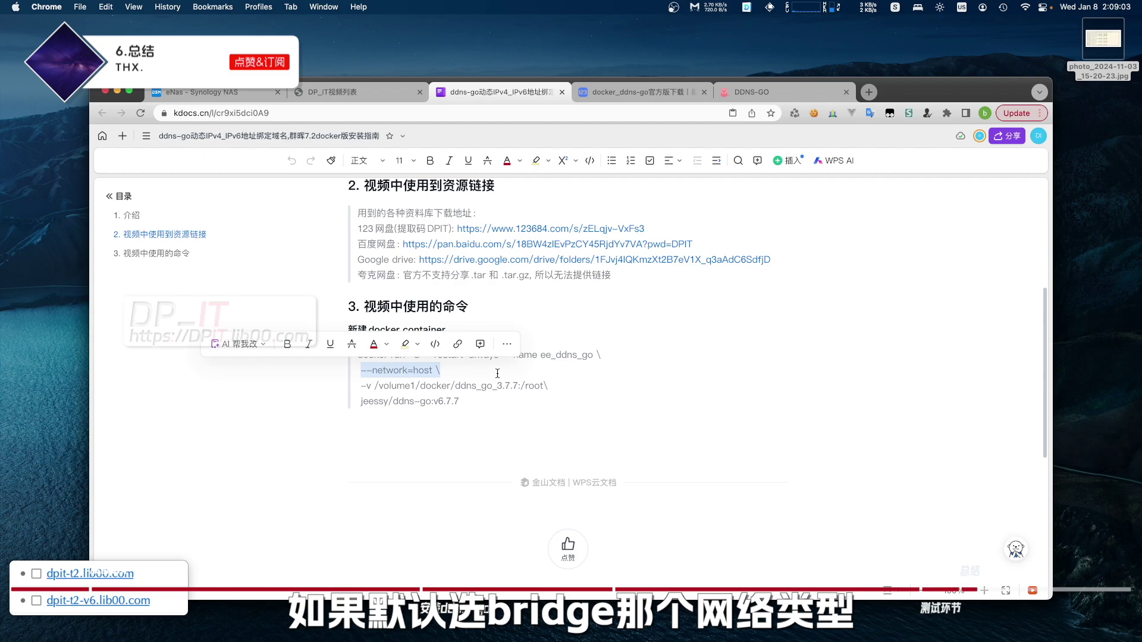
click(453, 371)
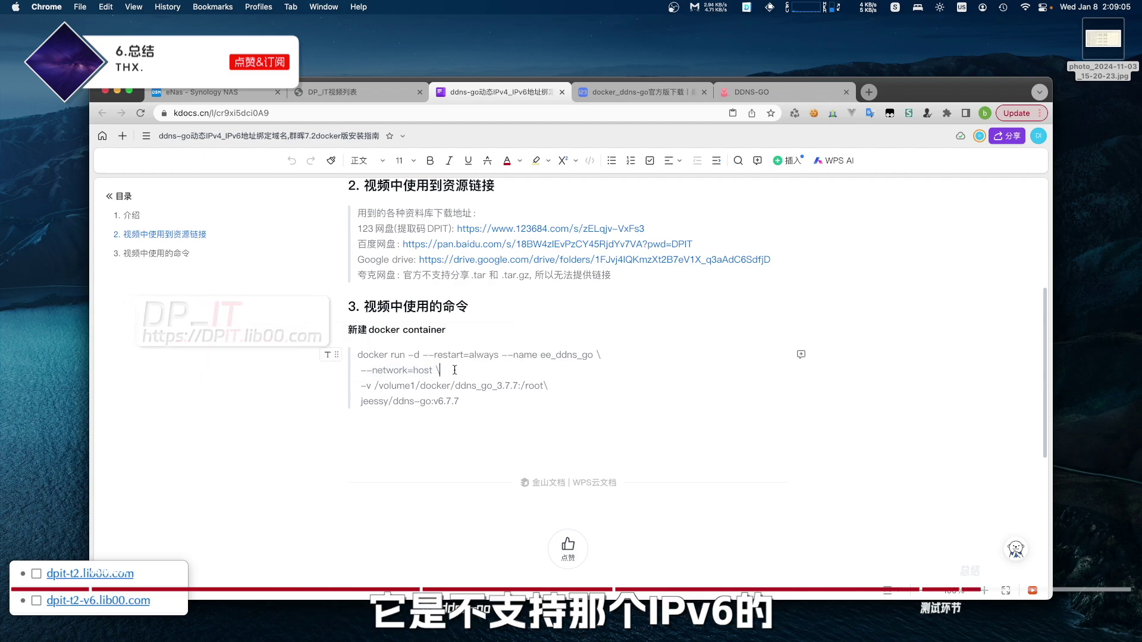
drag(452, 371, 360, 371)
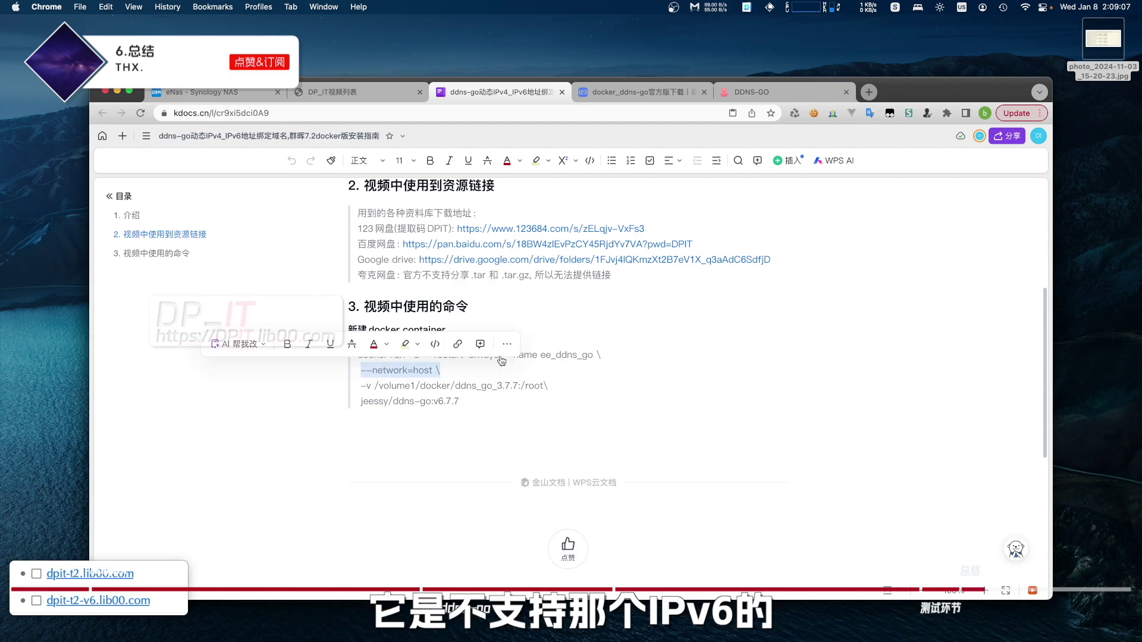
click(228, 94)
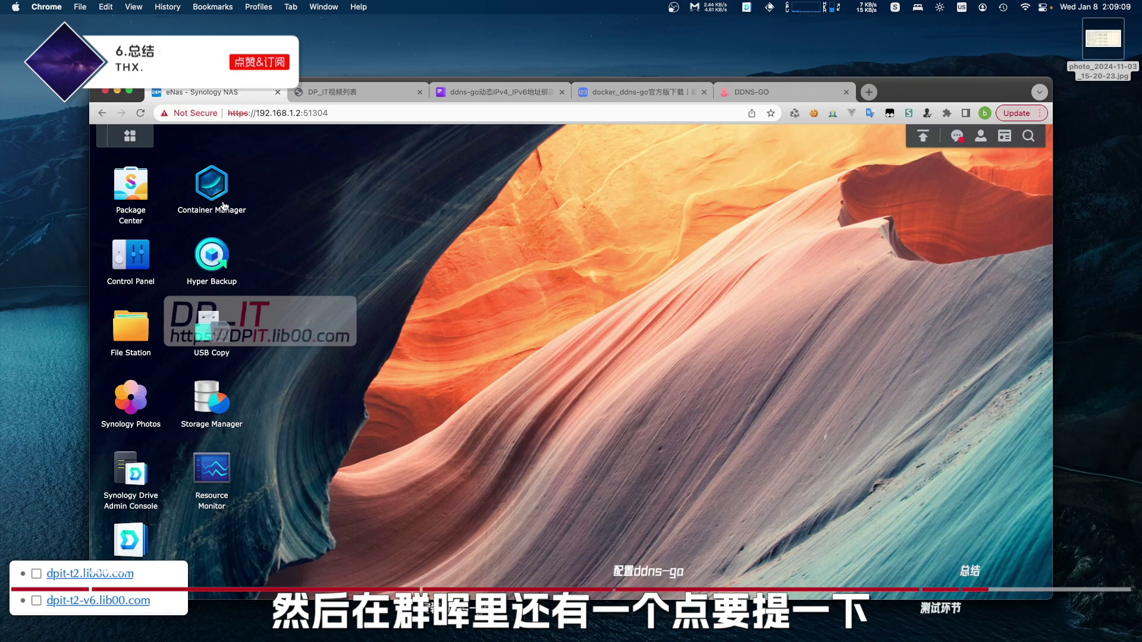
- Expand the host network in Container Manager to show ee_ddns_go, then return to the guide
click(213, 202)
click(209, 334)
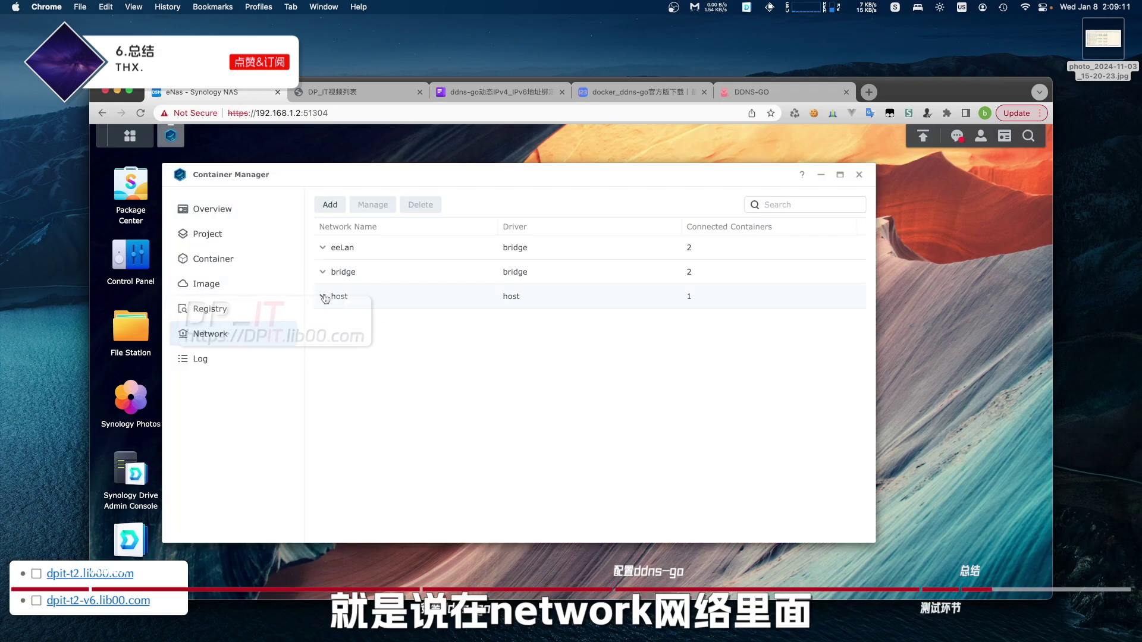
click(324, 297)
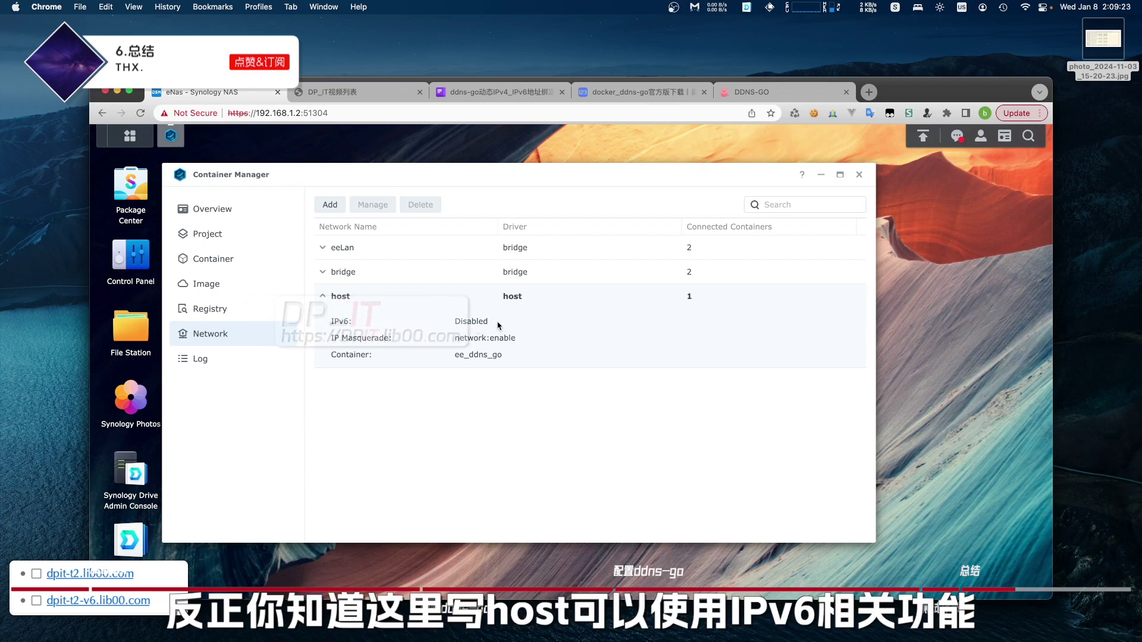
click(497, 91)
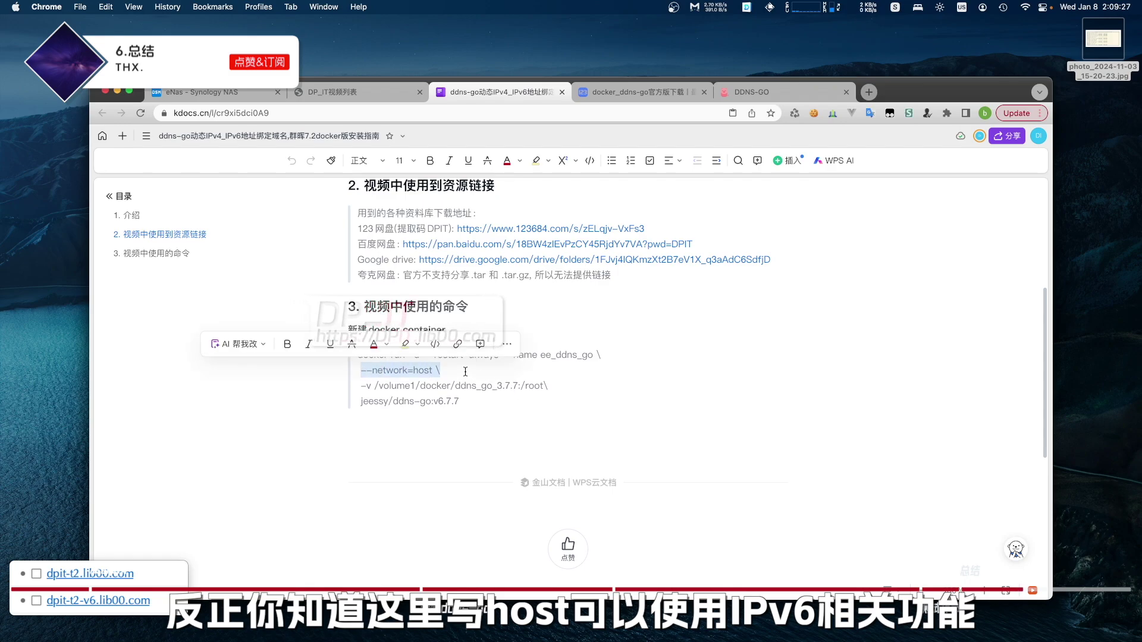
click(465, 372)
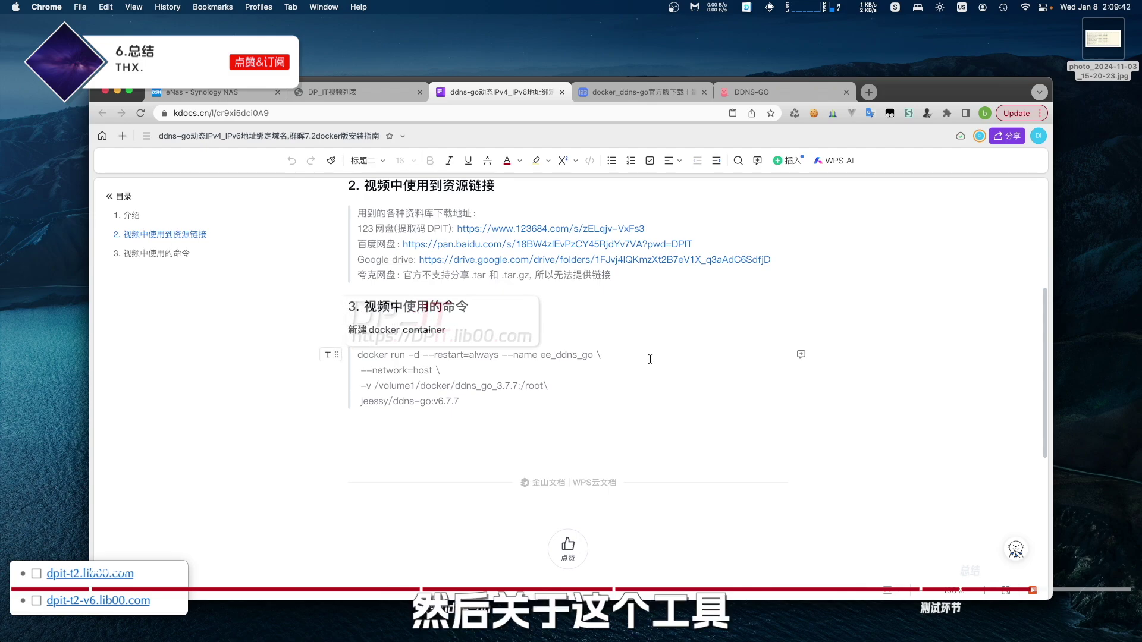
scroll(650, 359, up, 10)
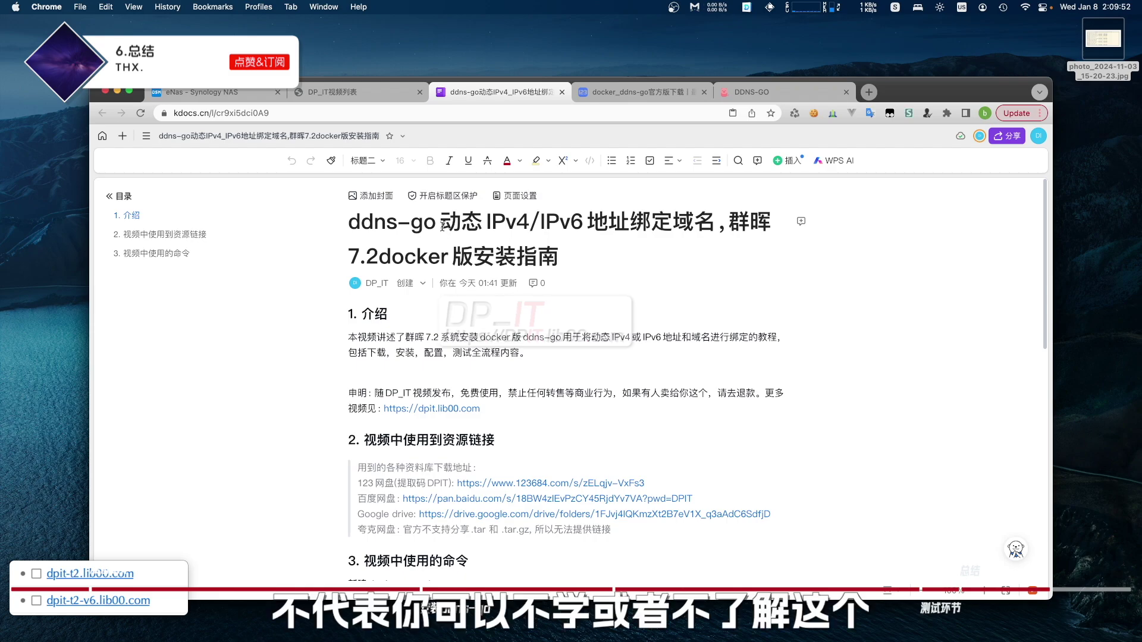
drag(440, 223, 349, 226)
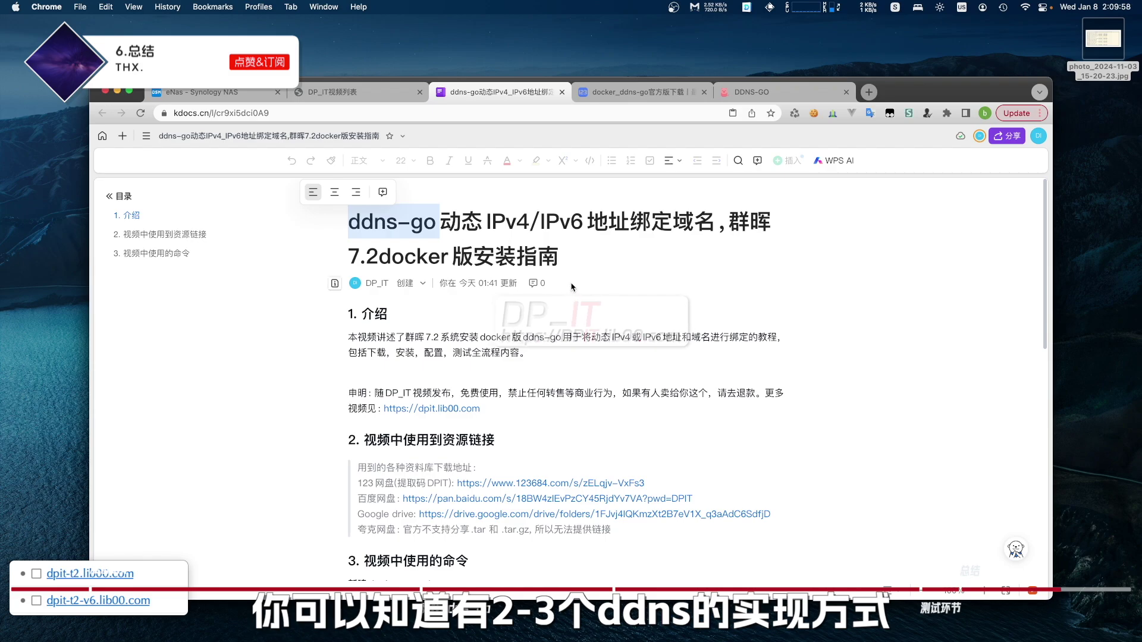
click(446, 228)
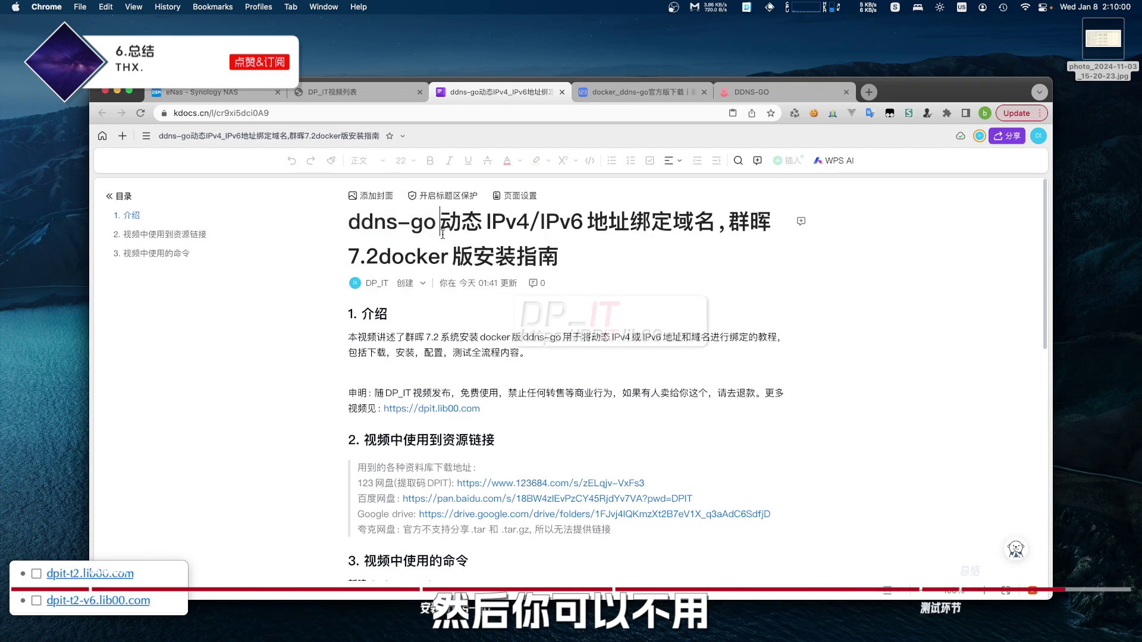
double_click(440, 225)
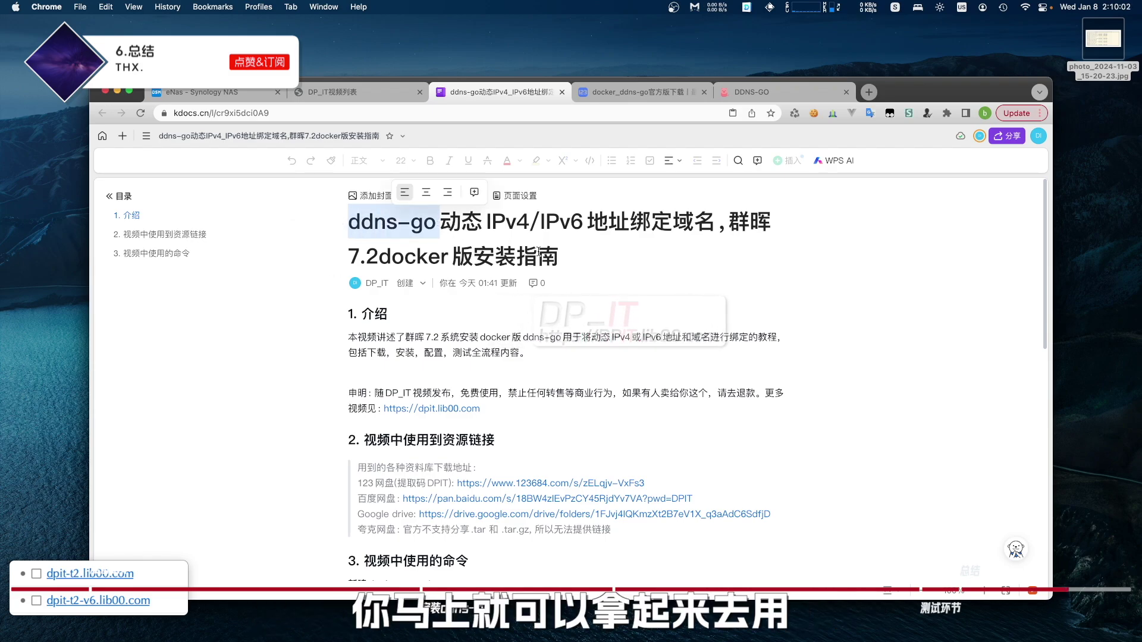
triple_click(390, 351)
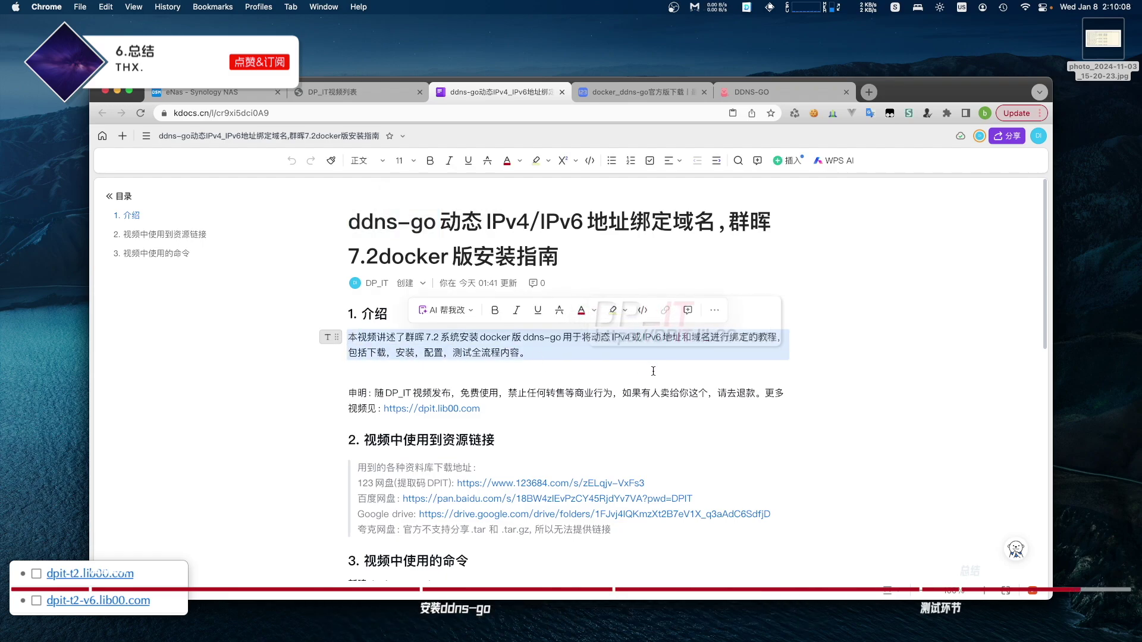
click(613, 392)
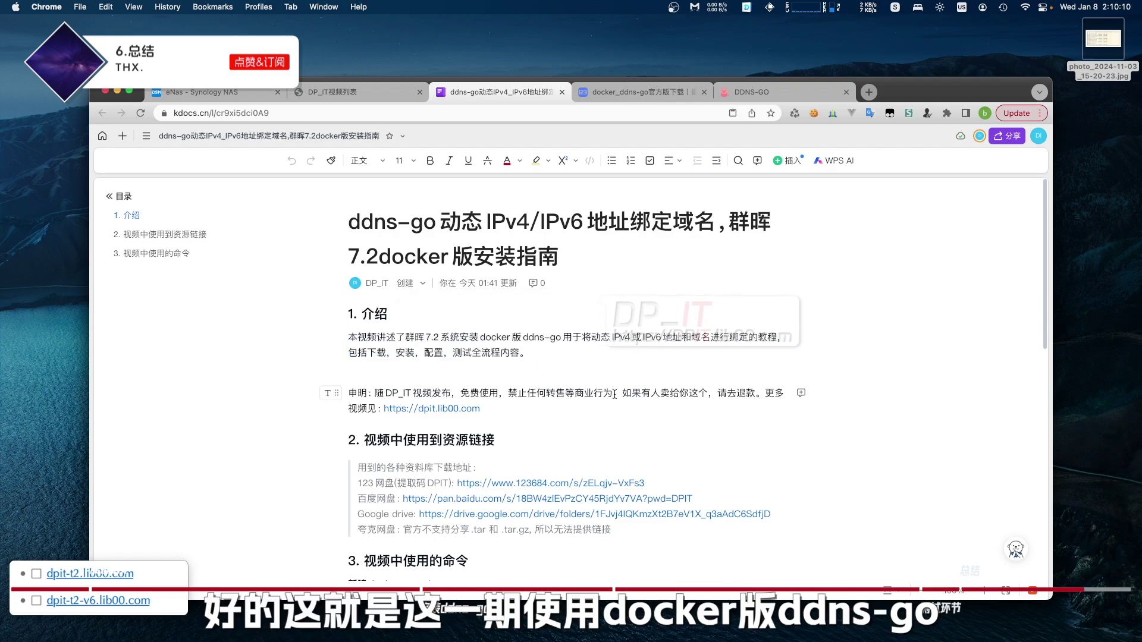